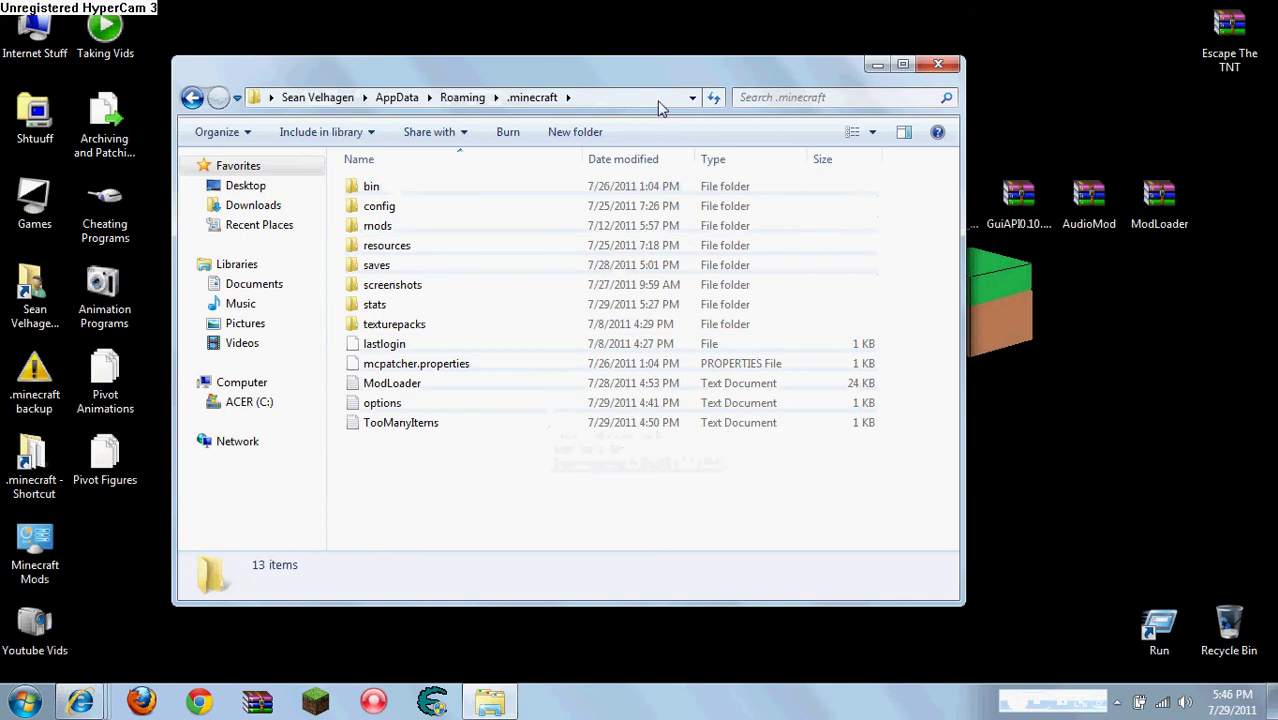
pyautogui.click(937, 66)
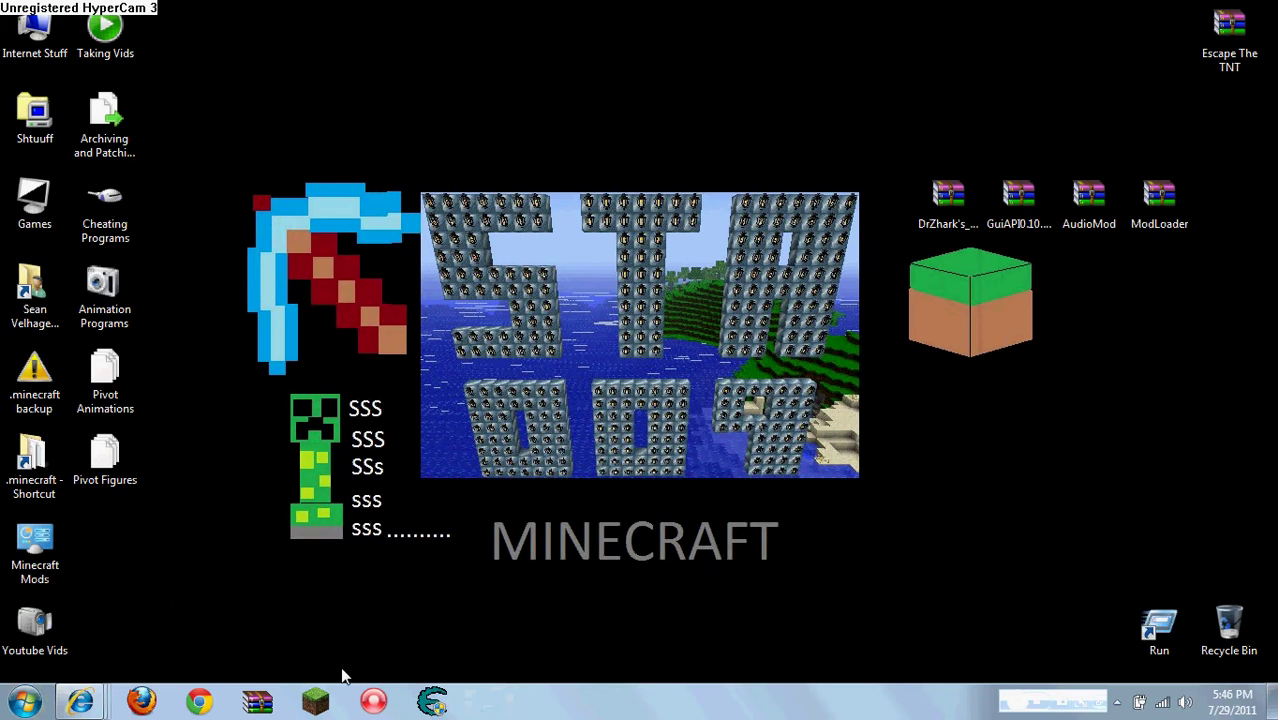
pyautogui.click(24, 700)
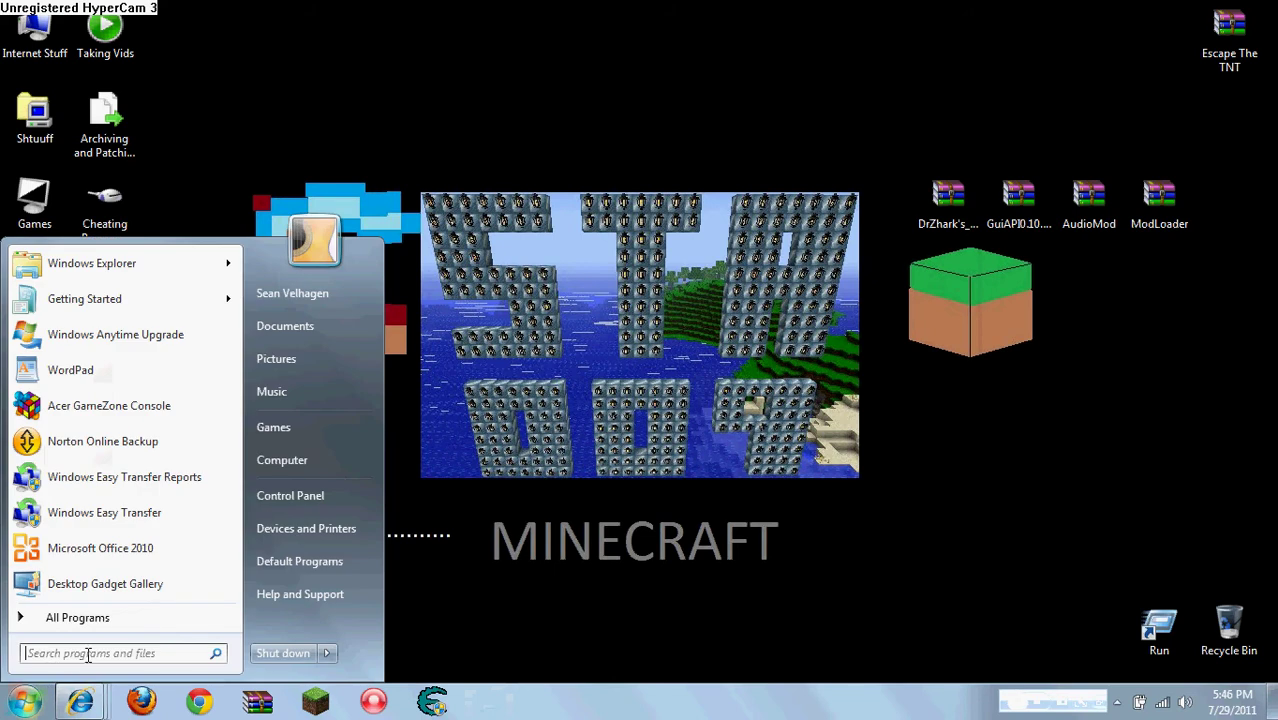
pyautogui.write('run')
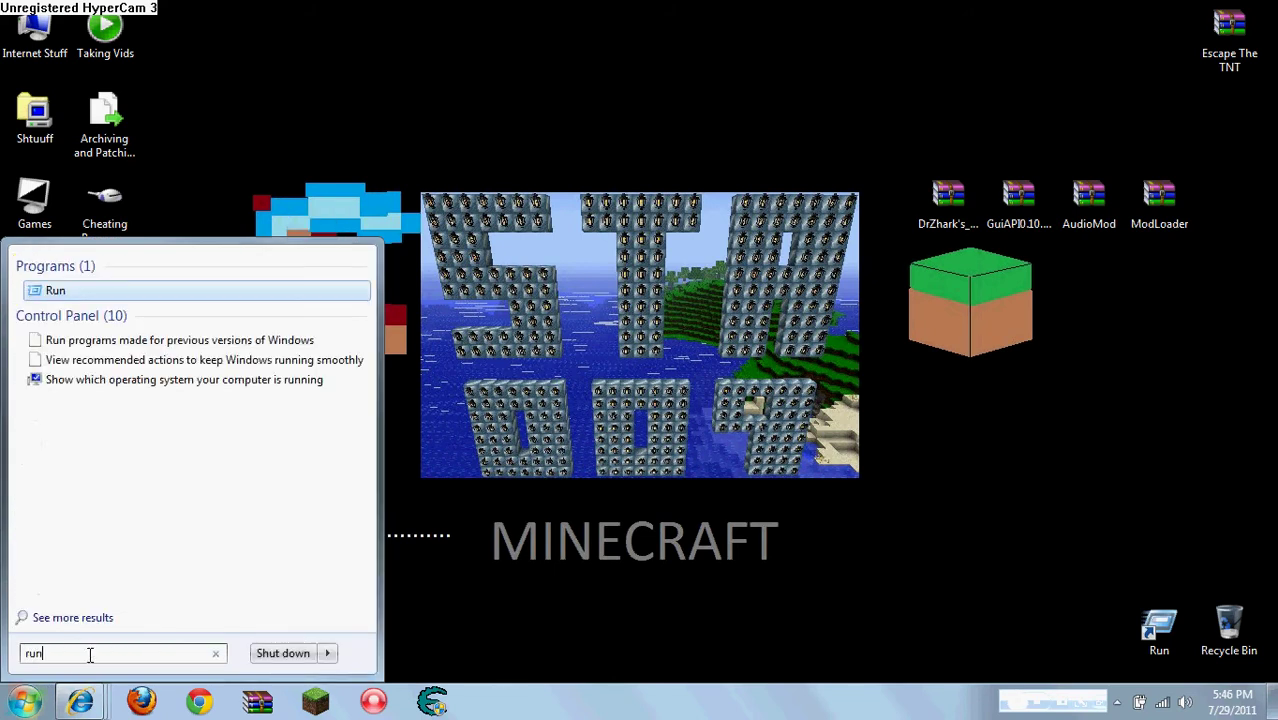
pyautogui.click(785, 450)
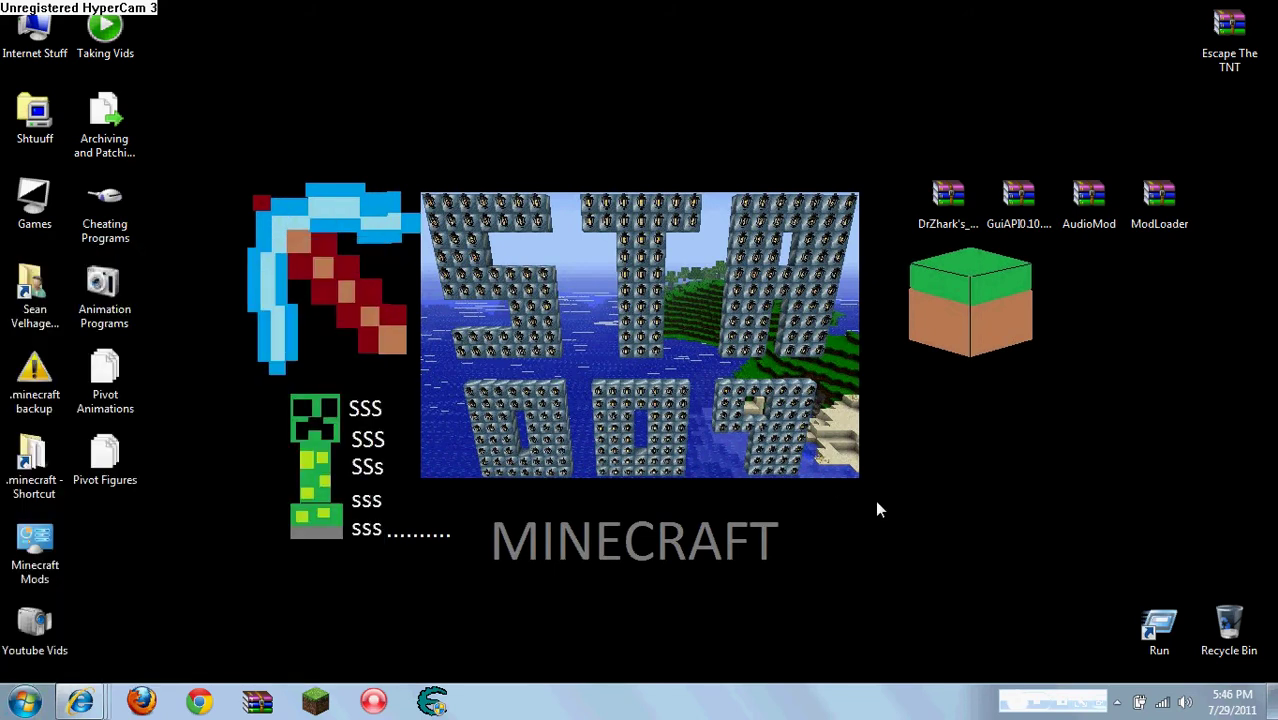
# - Run %appdata% from the Run dialog and open the .minecraft folder inside Roaming
pyautogui.doubleClick(1162, 625)
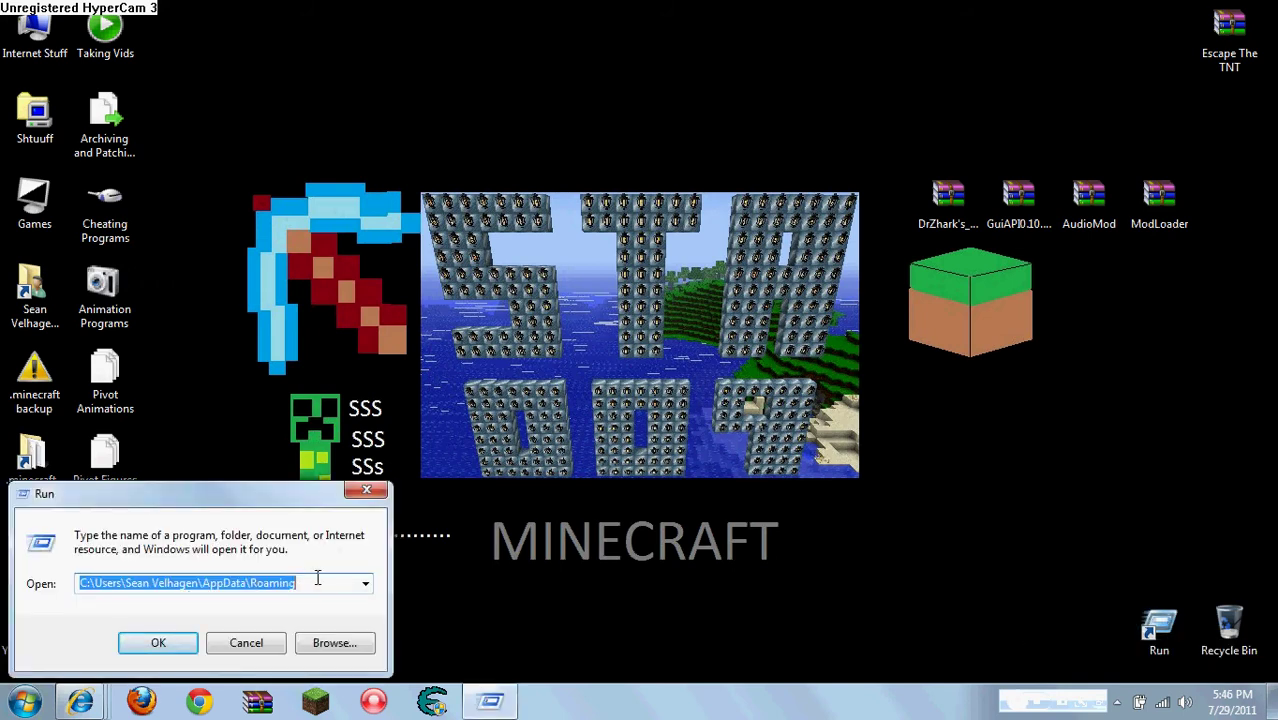
pyautogui.press('BackSpace')
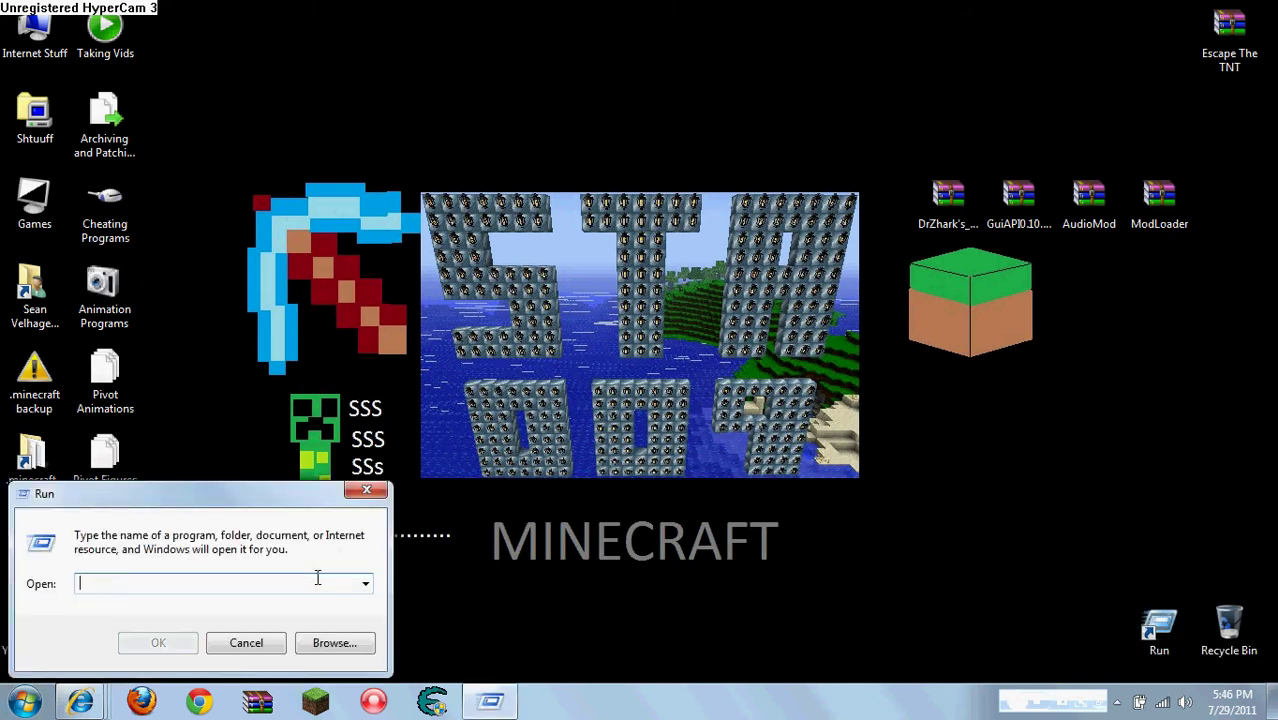
pyautogui.write('%appdata%')
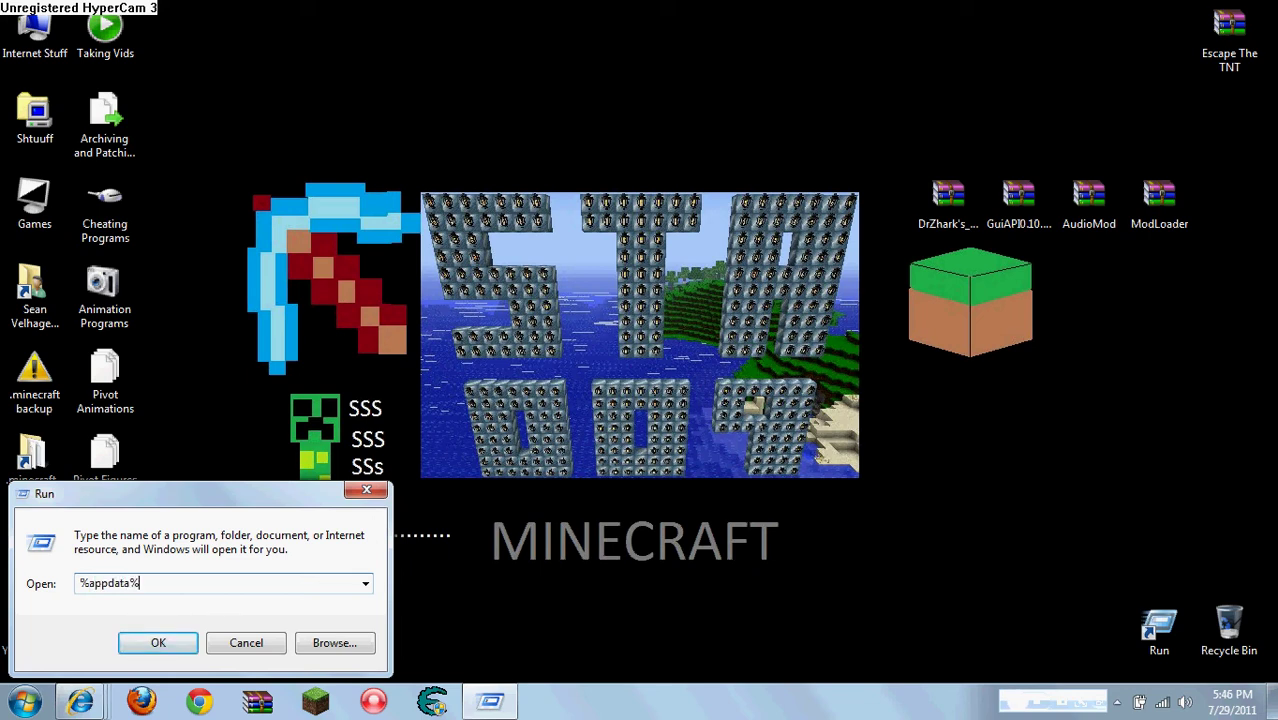
pyautogui.click(160, 643)
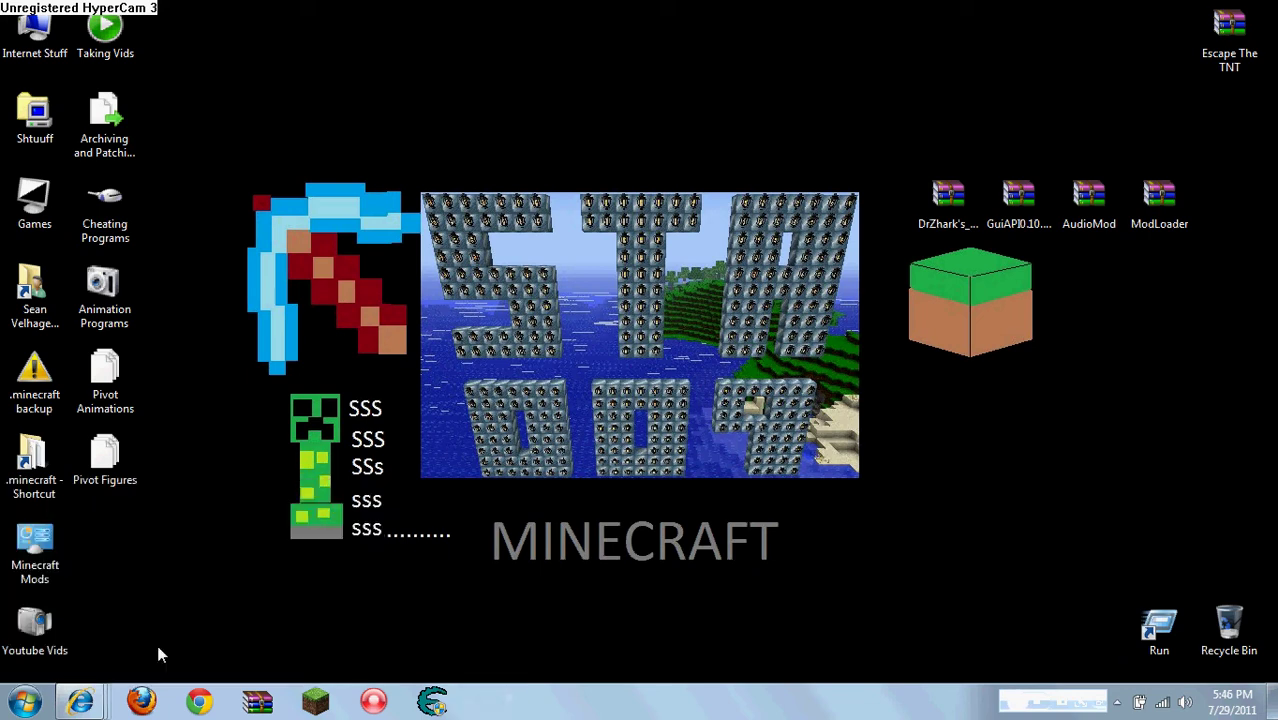
pyautogui.doubleClick(380, 192)
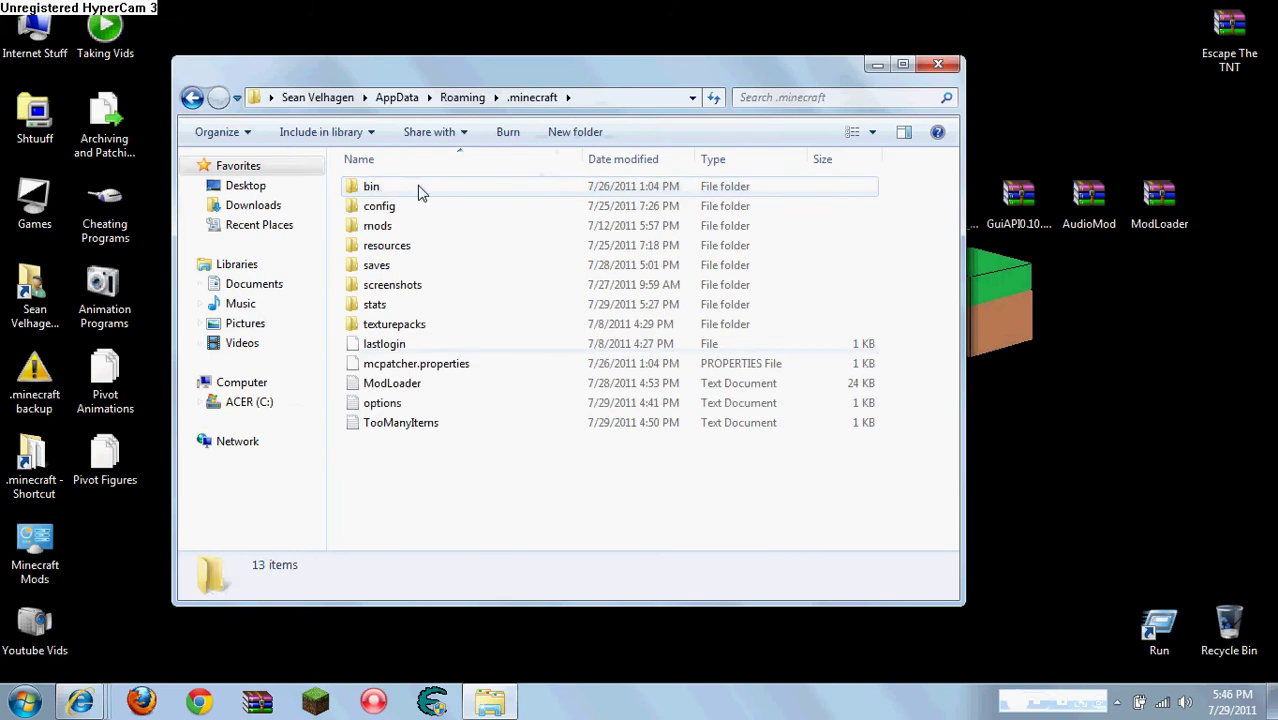
pyautogui.click(881, 66)
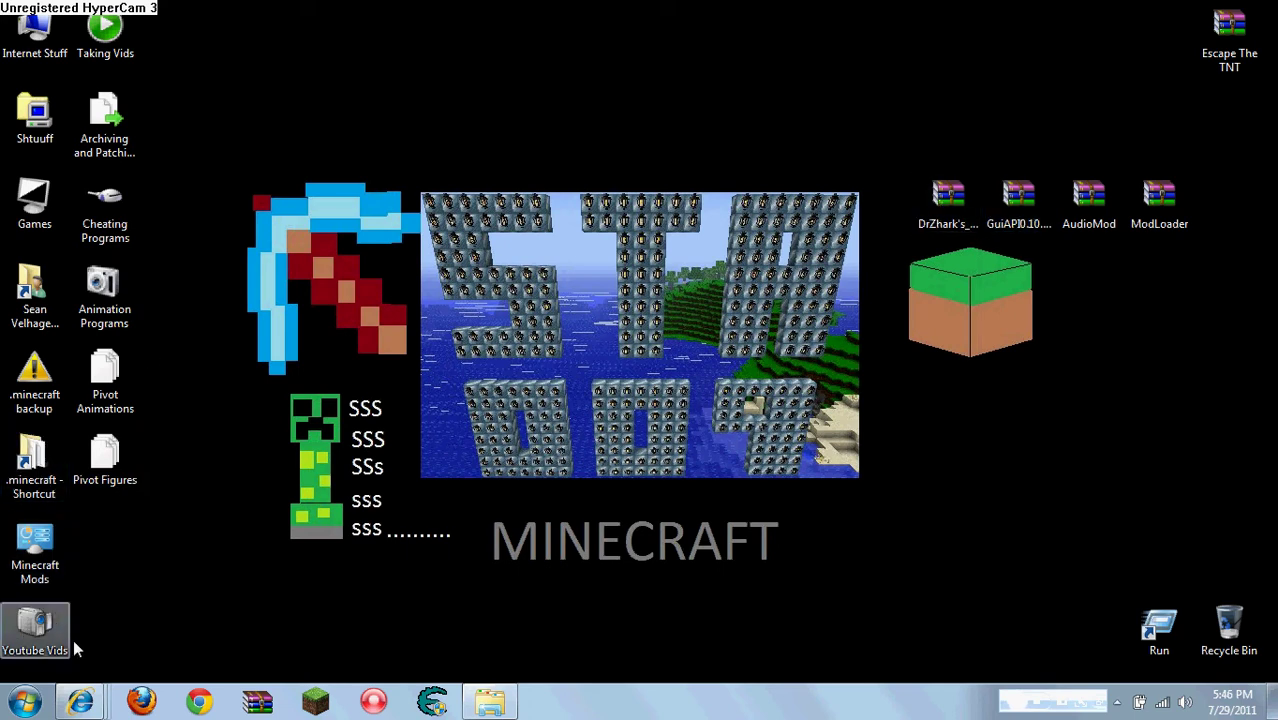
pyautogui.click(24, 701)
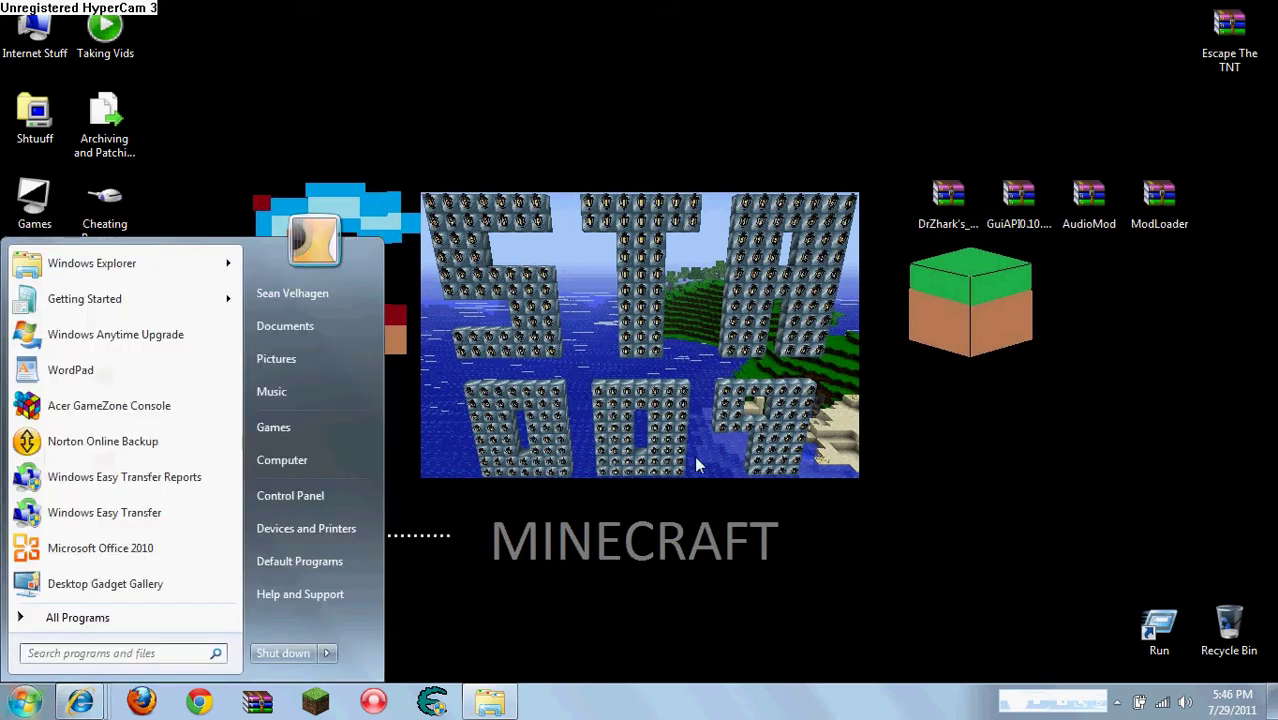
pyautogui.click(24, 701)
pyautogui.click(490, 701)
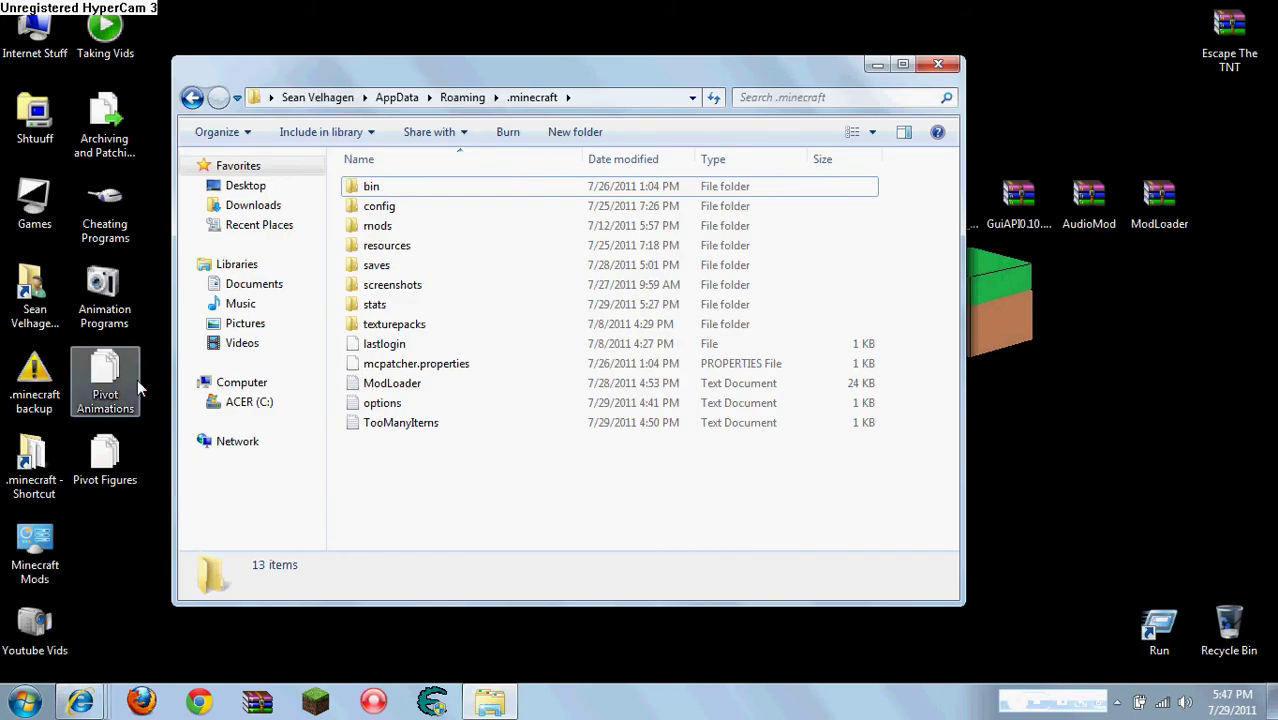
# - Set the .minecraft window aside, view the contents of the desktop's .minecraft backup folder, and close it
pyautogui.click(878, 66)
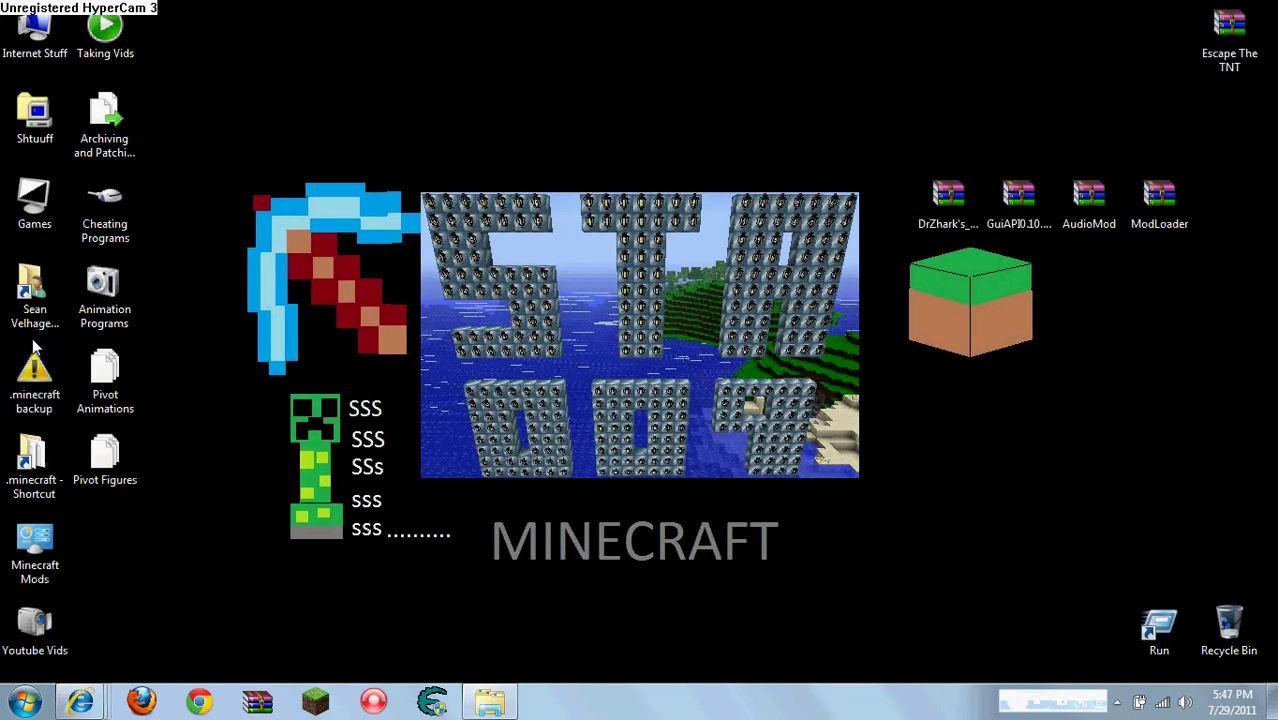
pyautogui.doubleClick(35, 395)
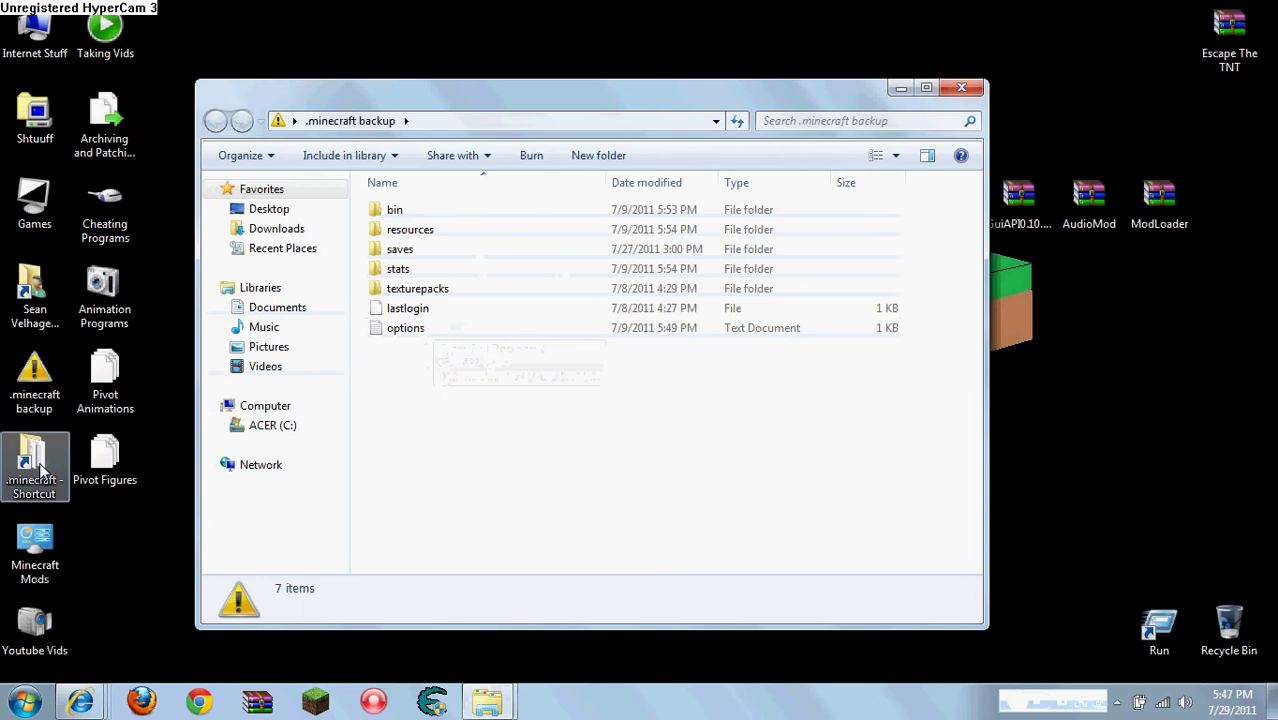
pyautogui.click(958, 89)
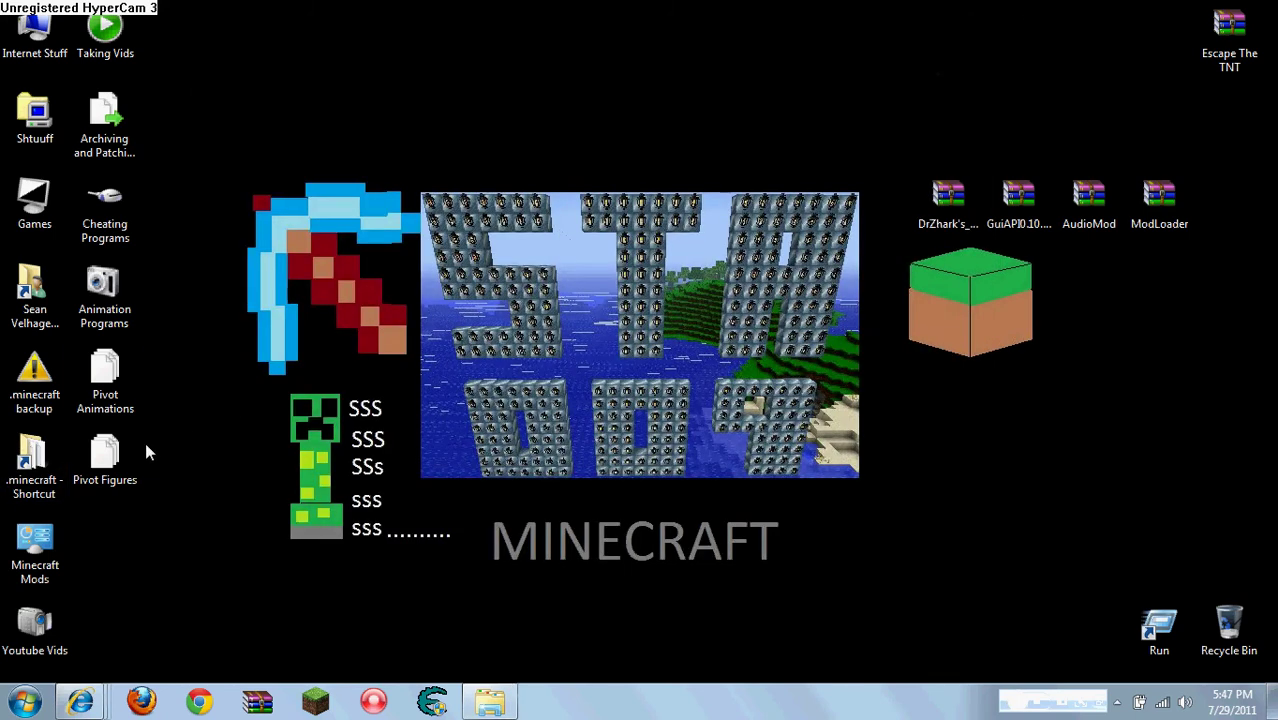
# - Bring back the .minecraft window, go into its bin folder and open the minecraft jar file with WinRAR archiver
pyautogui.click(494, 701)
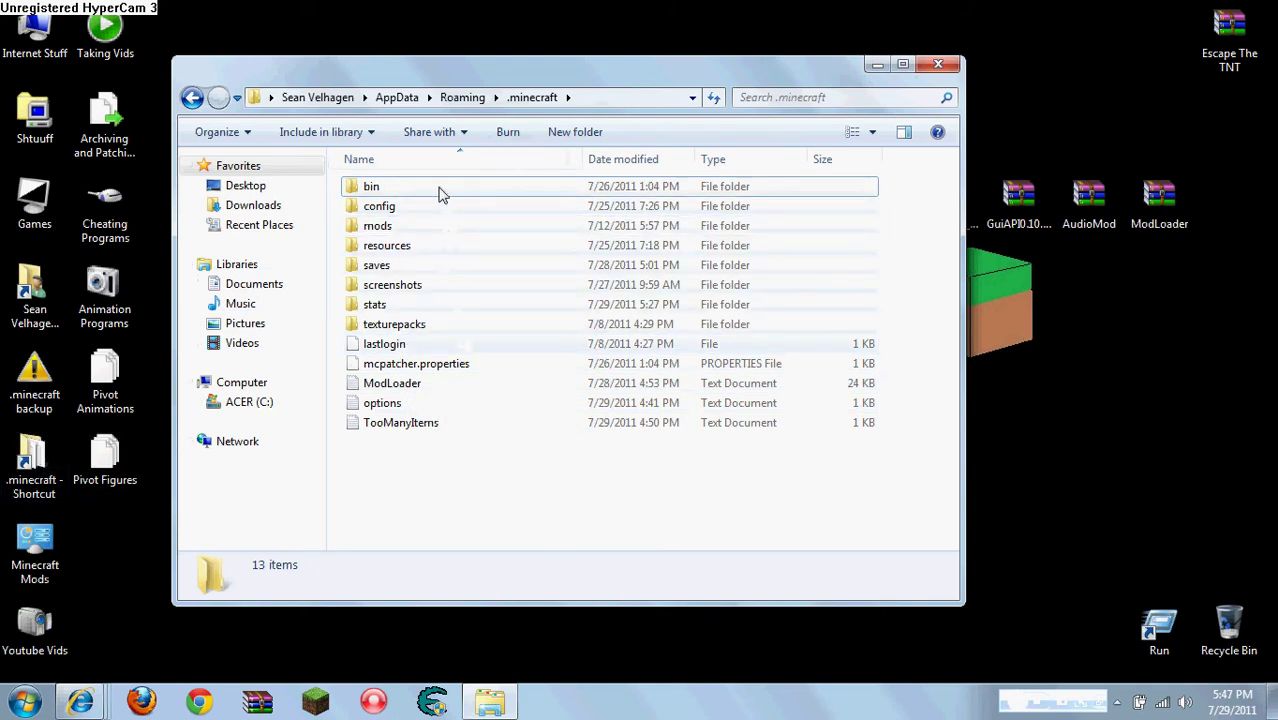
pyautogui.click(361, 197)
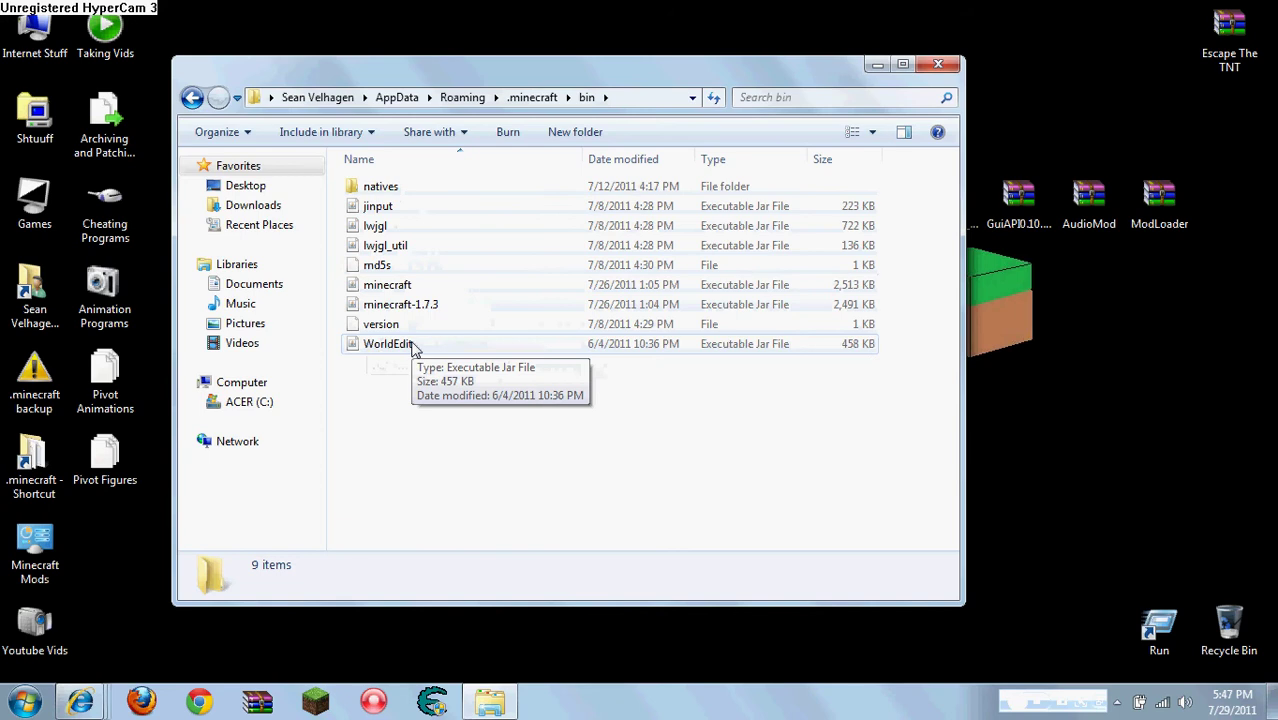
pyautogui.doubleClick(405, 287)
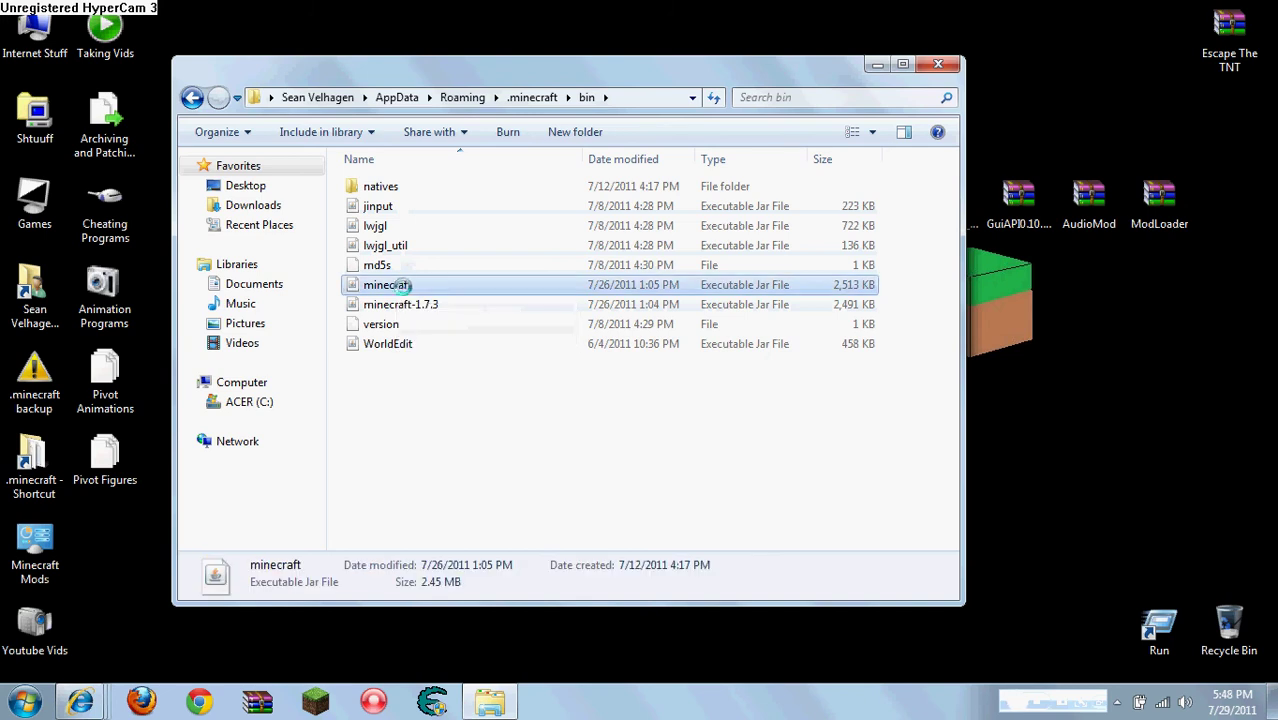
pyautogui.rightClick(405, 287)
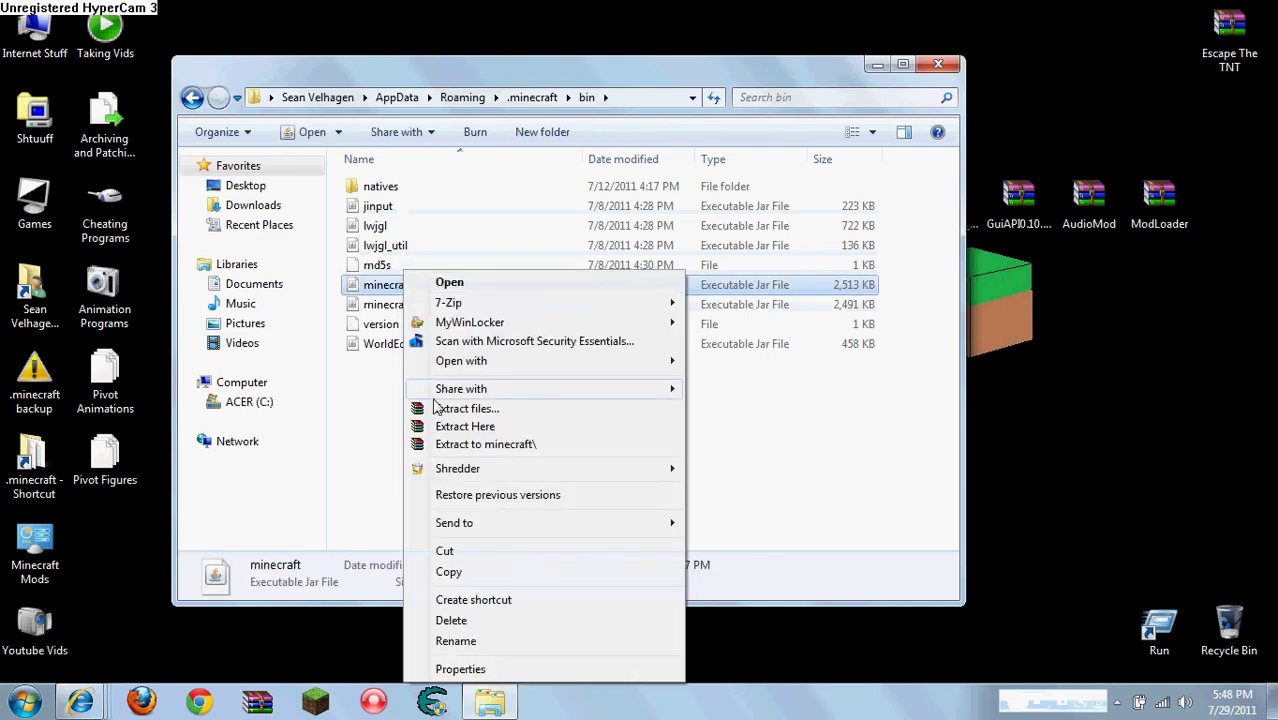
pyautogui.moveTo(478, 372)
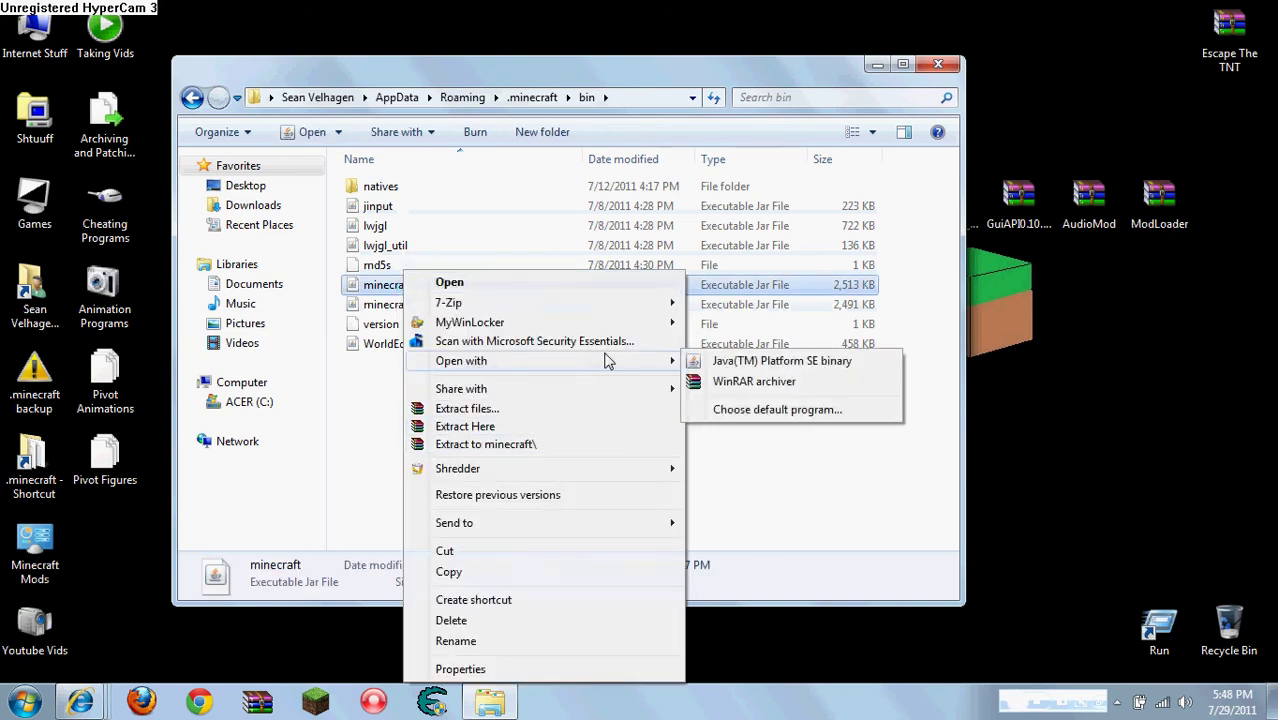
pyautogui.click(735, 386)
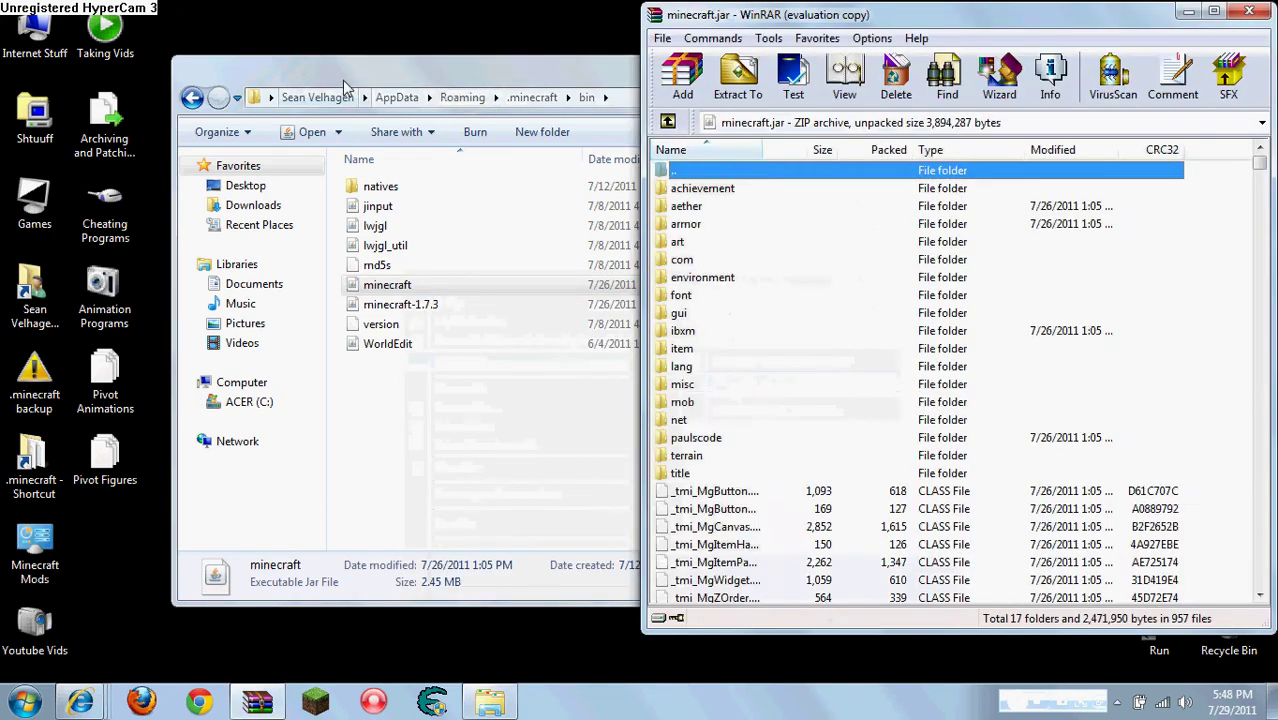
# - Open the DrZhark's Mo'Creatures mod archive from the desktop and arrange it side by side with the minecraft.jar archive
pyautogui.moveTo(343, 85); pyautogui.dragTo(3, 218)
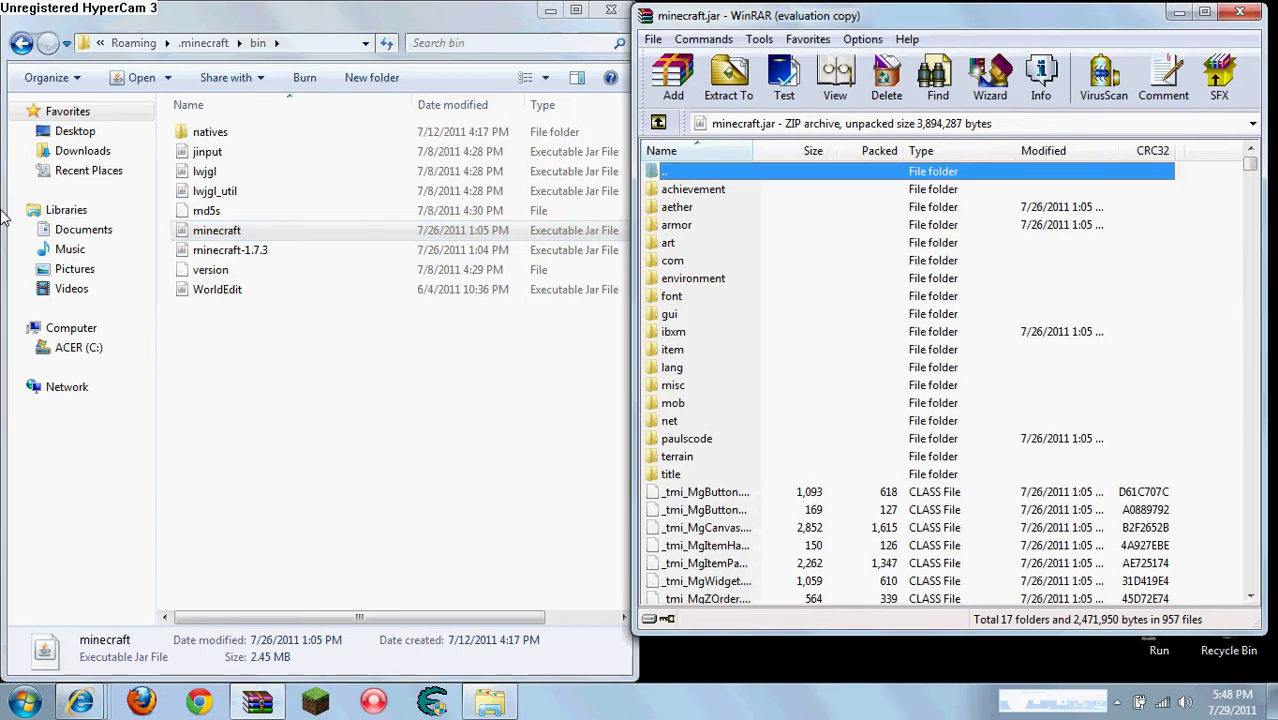
pyautogui.press('super+Left')
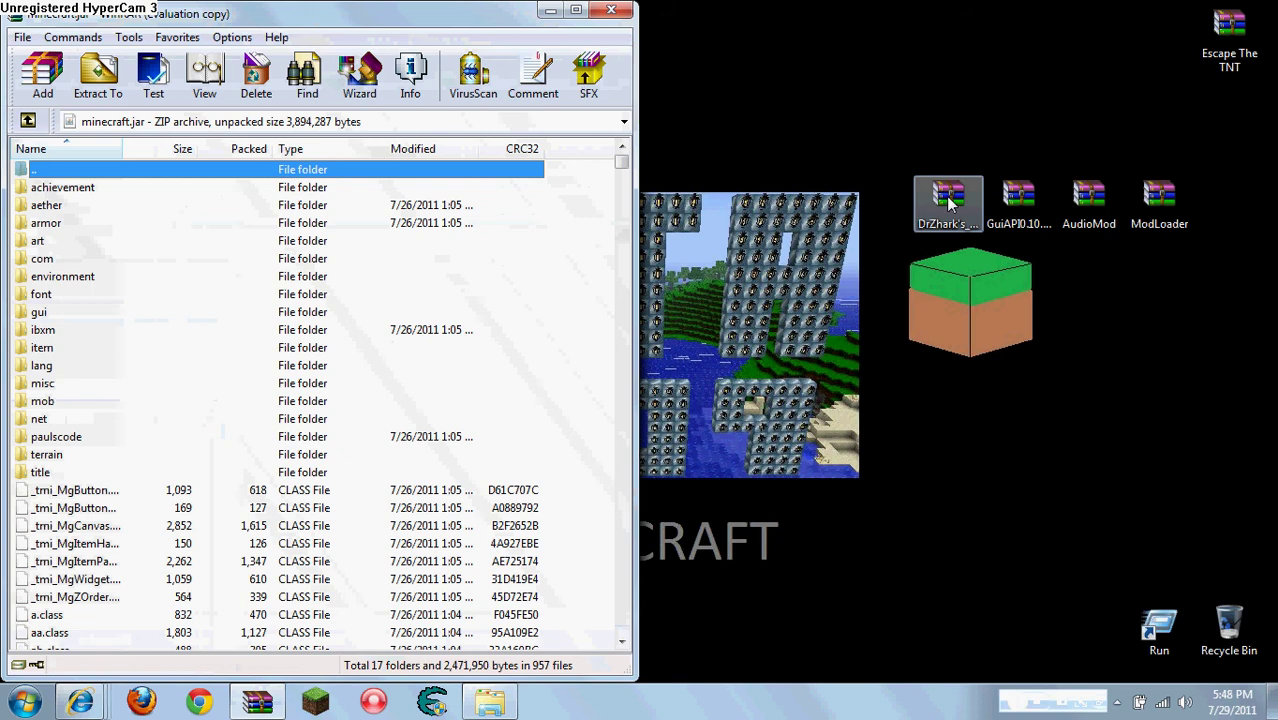
pyautogui.doubleClick(949, 209)
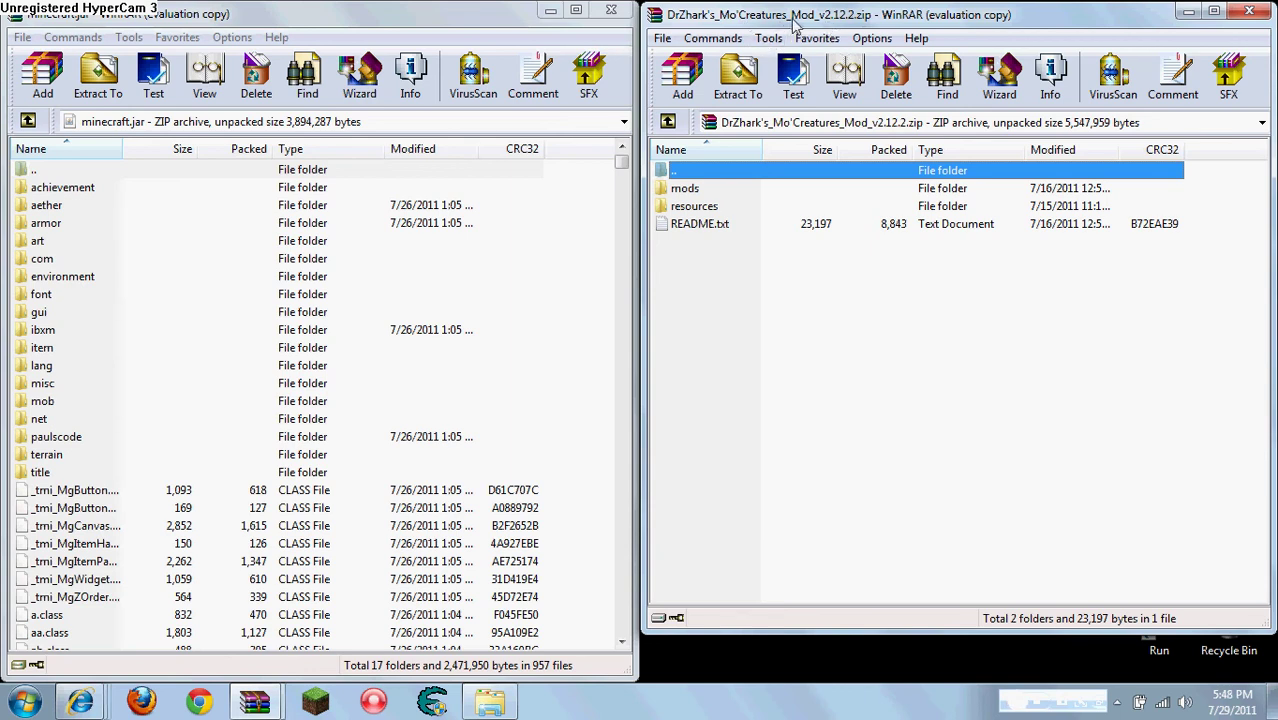
pyautogui.moveTo(800, 28); pyautogui.dragTo(1276, 112)
# - Delete README.txt from the DrZhark's_Mo'Creatures_Mod_v2.12.2.zip archive and confirm the deletion
pyautogui.click(704, 224)
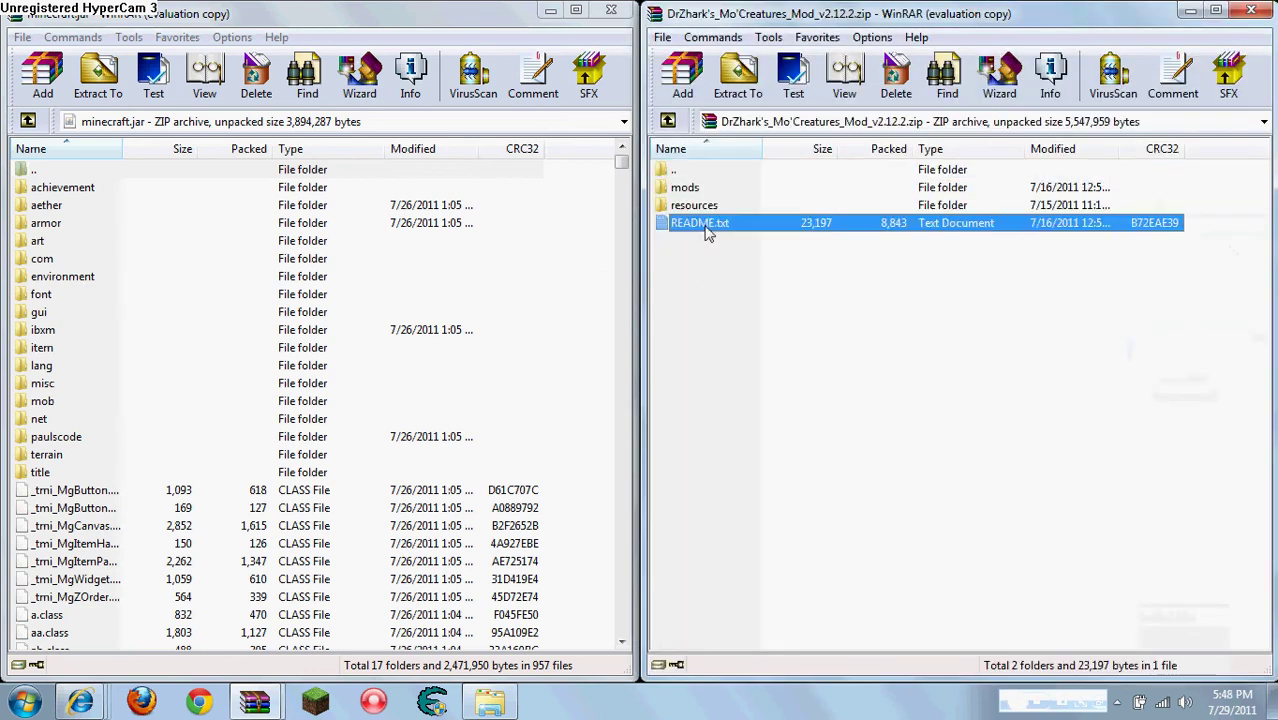
pyautogui.rightClick(705, 226)
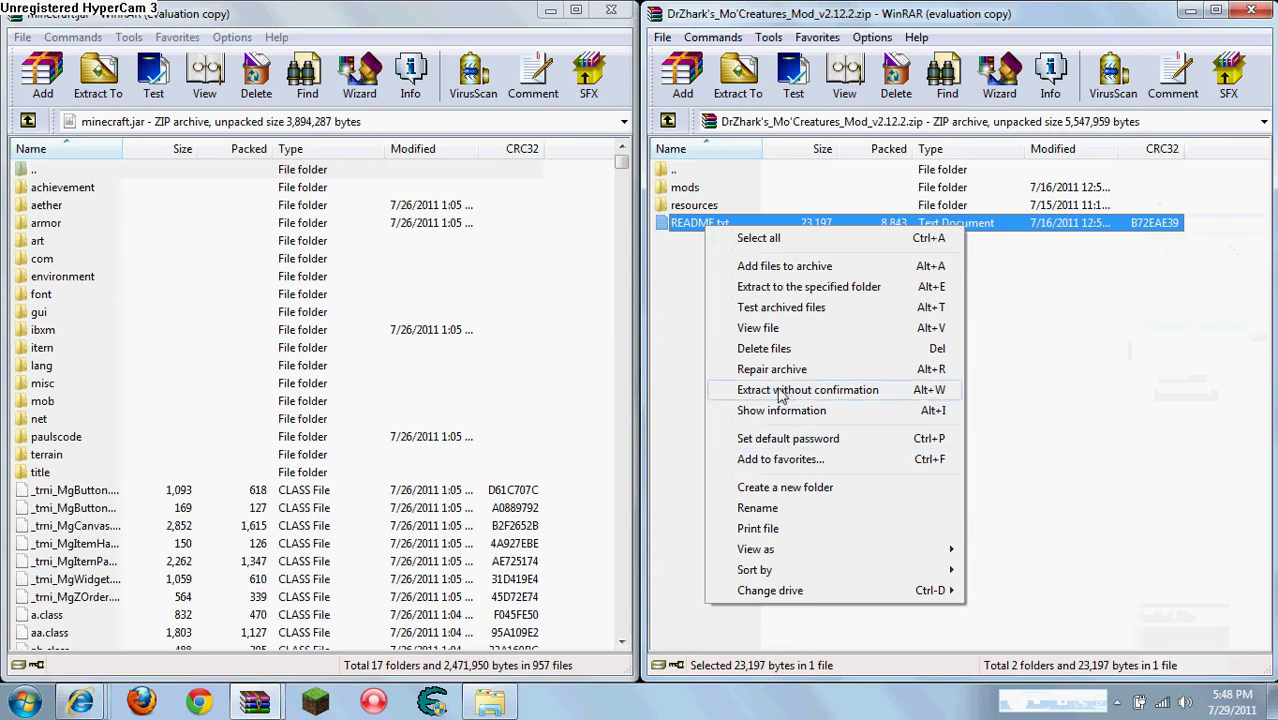
pyautogui.click(764, 348)
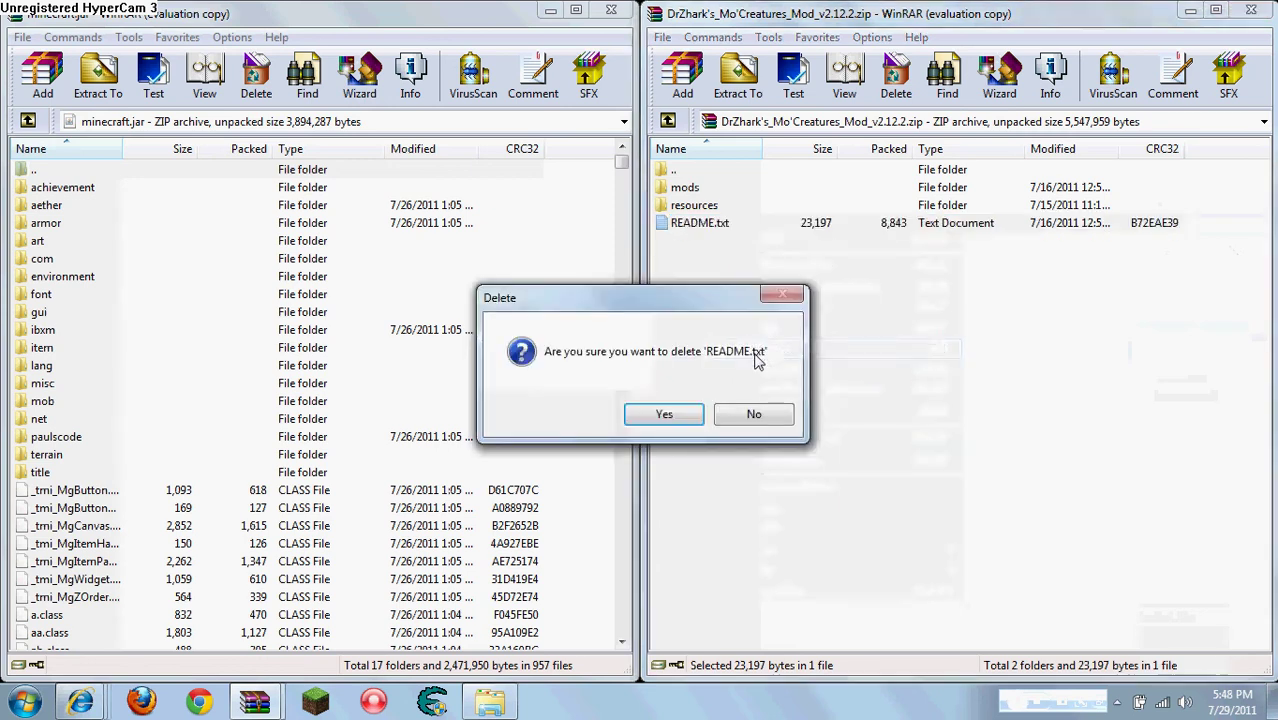
pyautogui.click(666, 418)
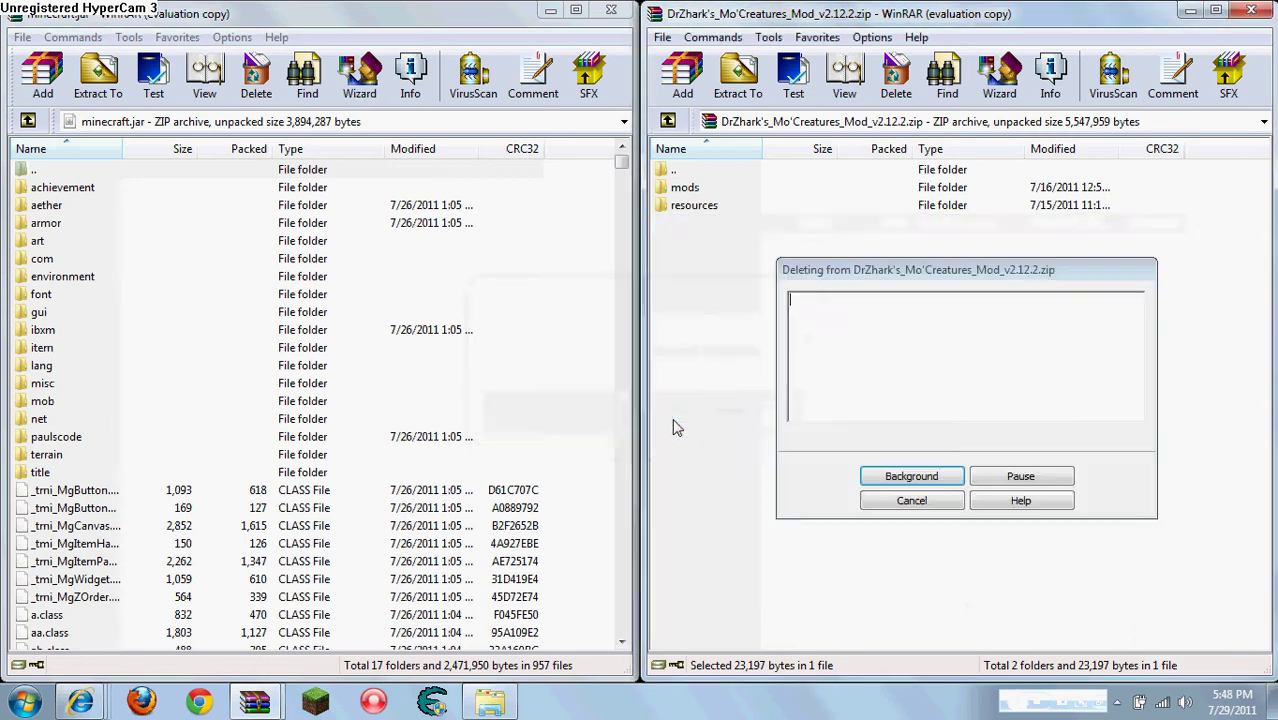
# - Open MoCreatures.zip from the mods folder of the DrZhark's Mo'Creatures archive
pyautogui.click(685, 190)
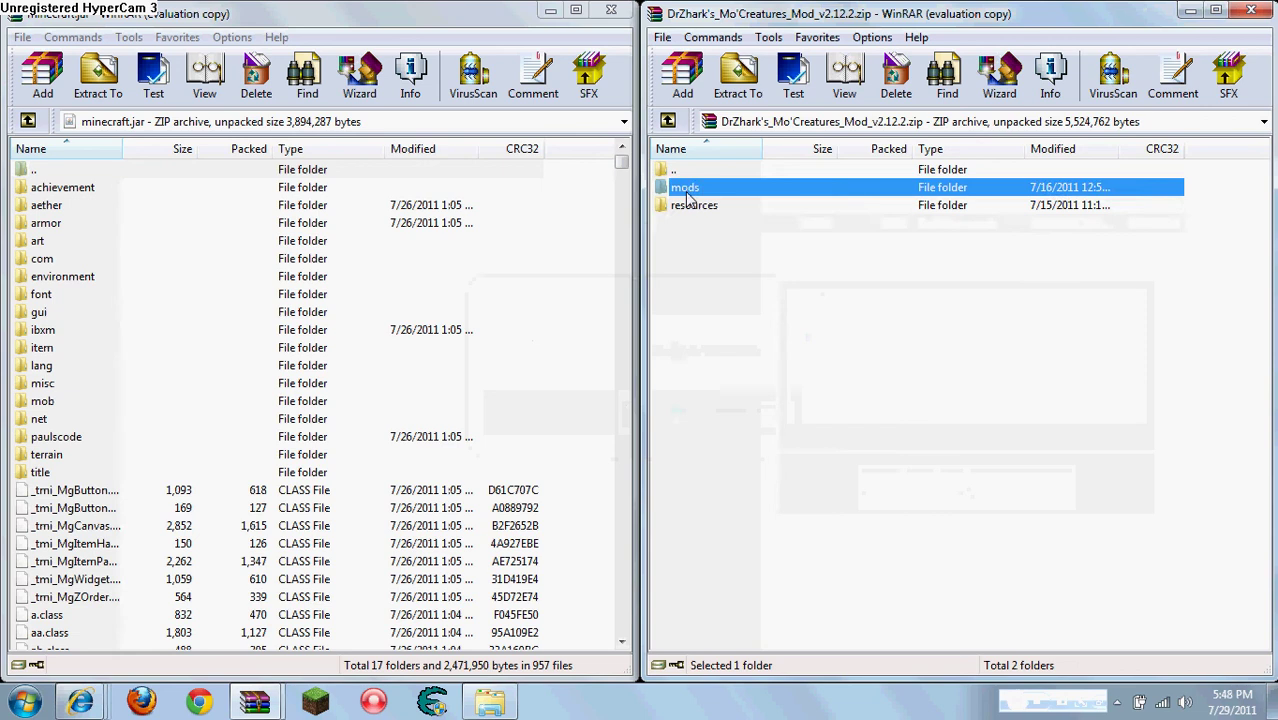
pyautogui.doubleClick(685, 190)
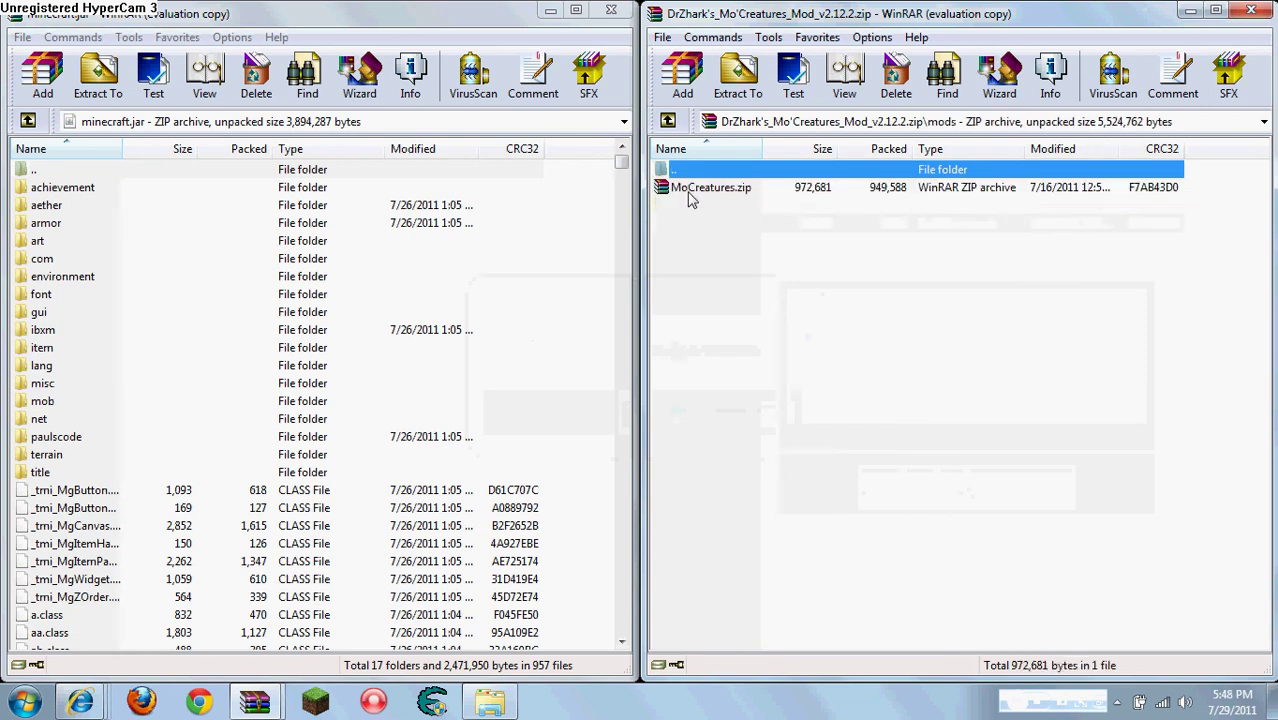
pyautogui.doubleClick(690, 190)
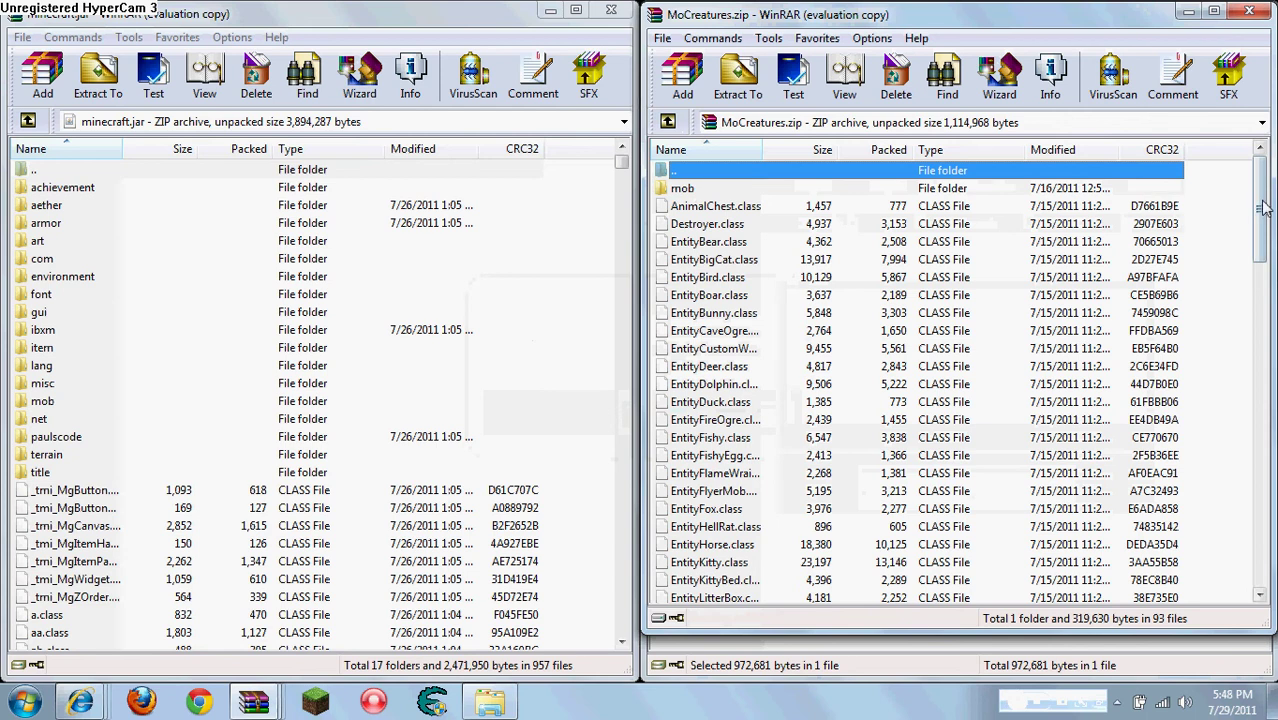
# - Add the mob folder and all class files from MoCreatures.zip to minecraft.jar using the Add and replace files update mode
pyautogui.moveTo(1261, 210); pyautogui.dragTo(1262, 550)
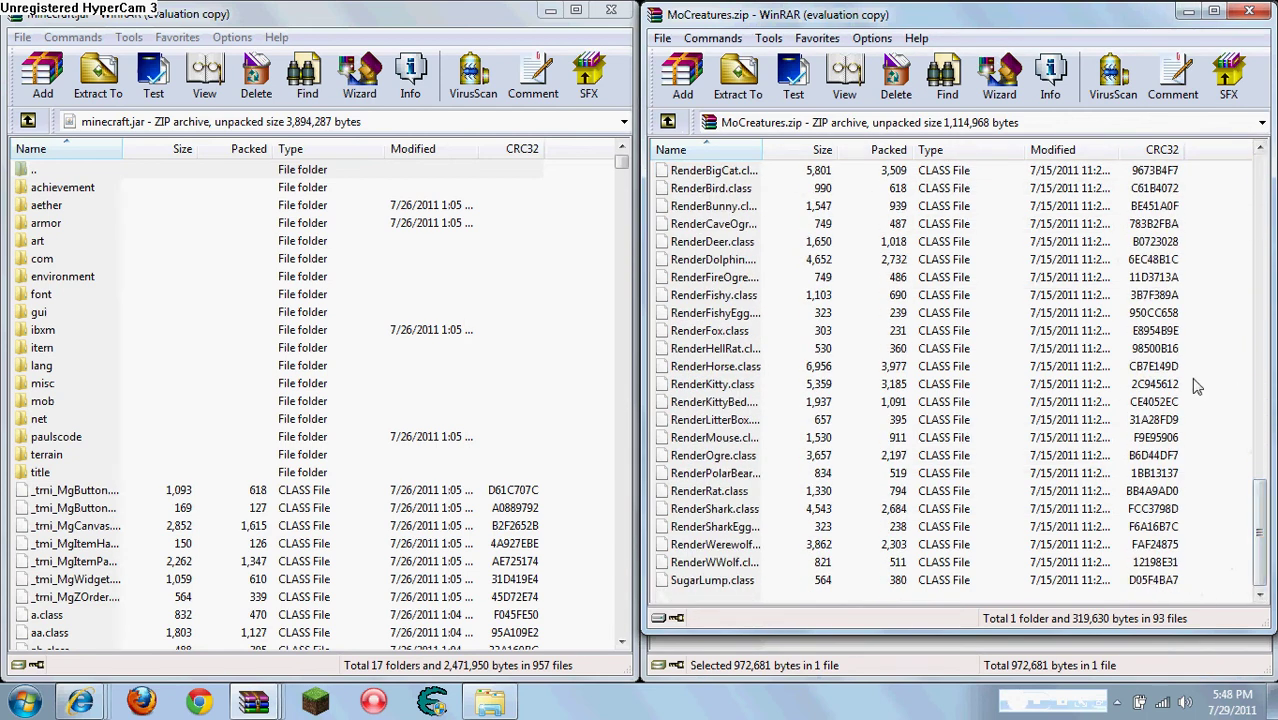
pyautogui.moveTo(1257, 513); pyautogui.dragTo(1258, 271)
pyautogui.press('Home')
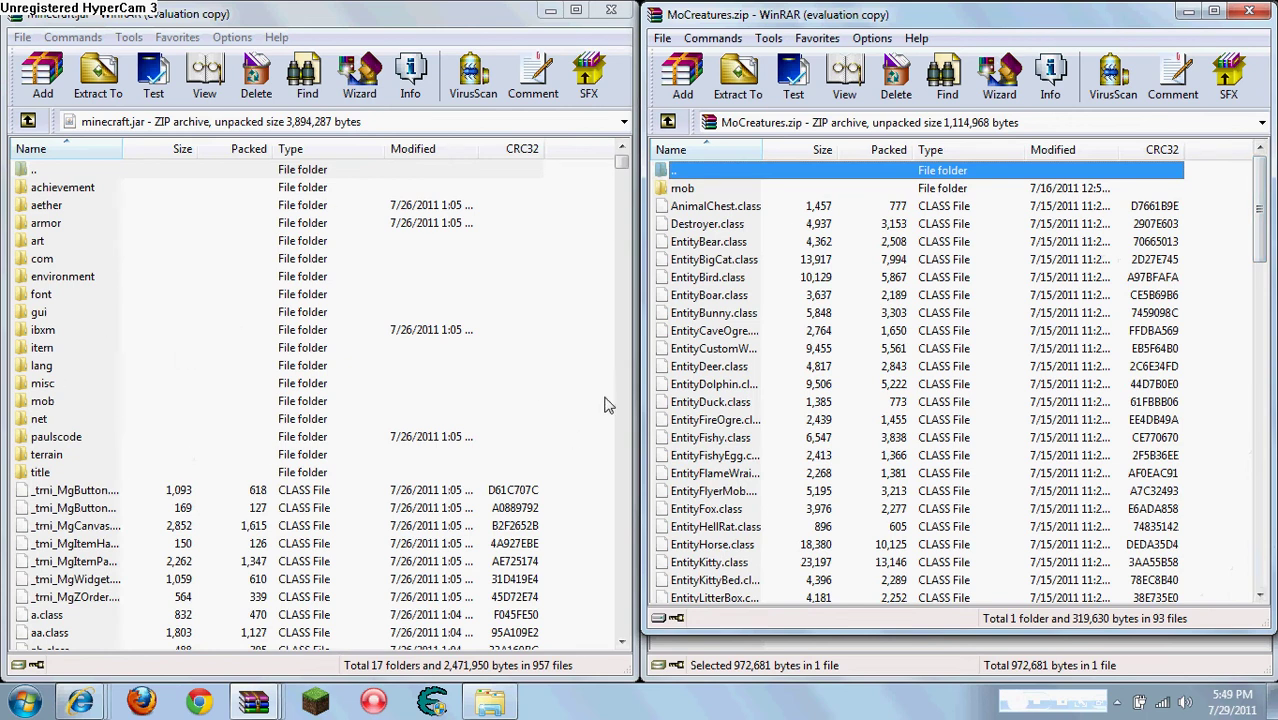
pyautogui.moveTo(1255, 236); pyautogui.dragTo(803, 185)
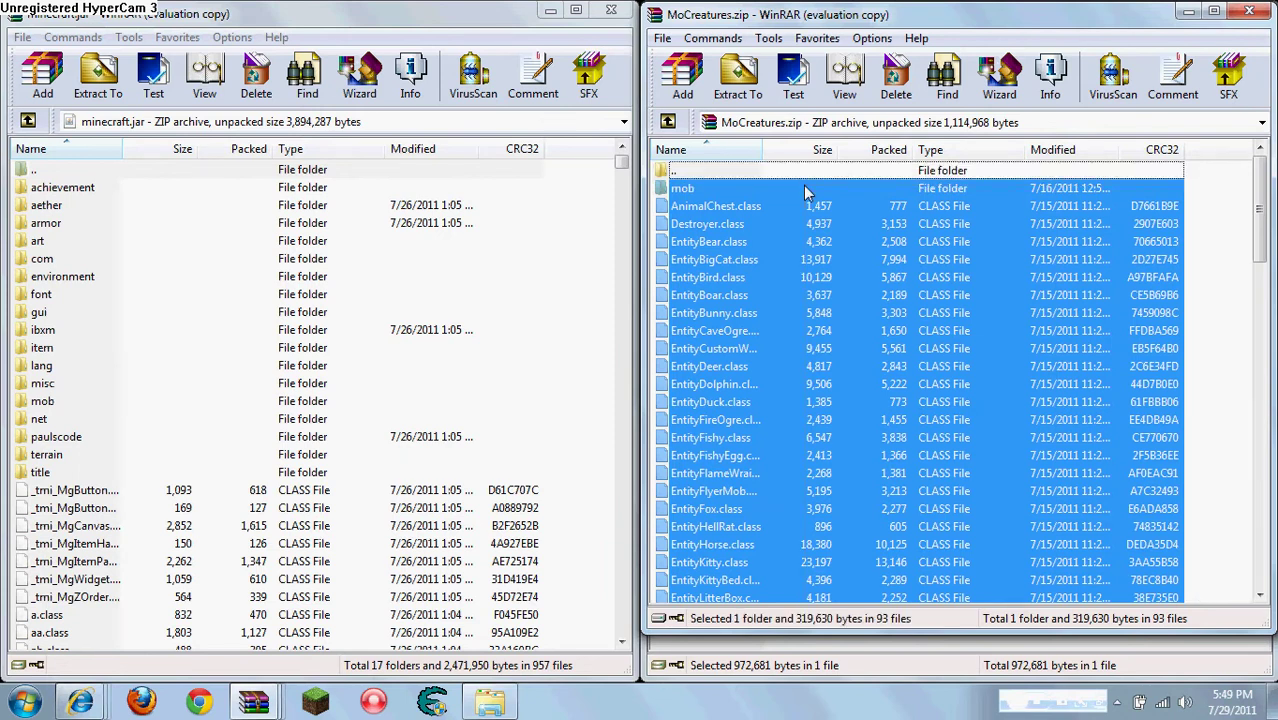
pyautogui.moveTo(344, 424); pyautogui.dragTo(347, 427)
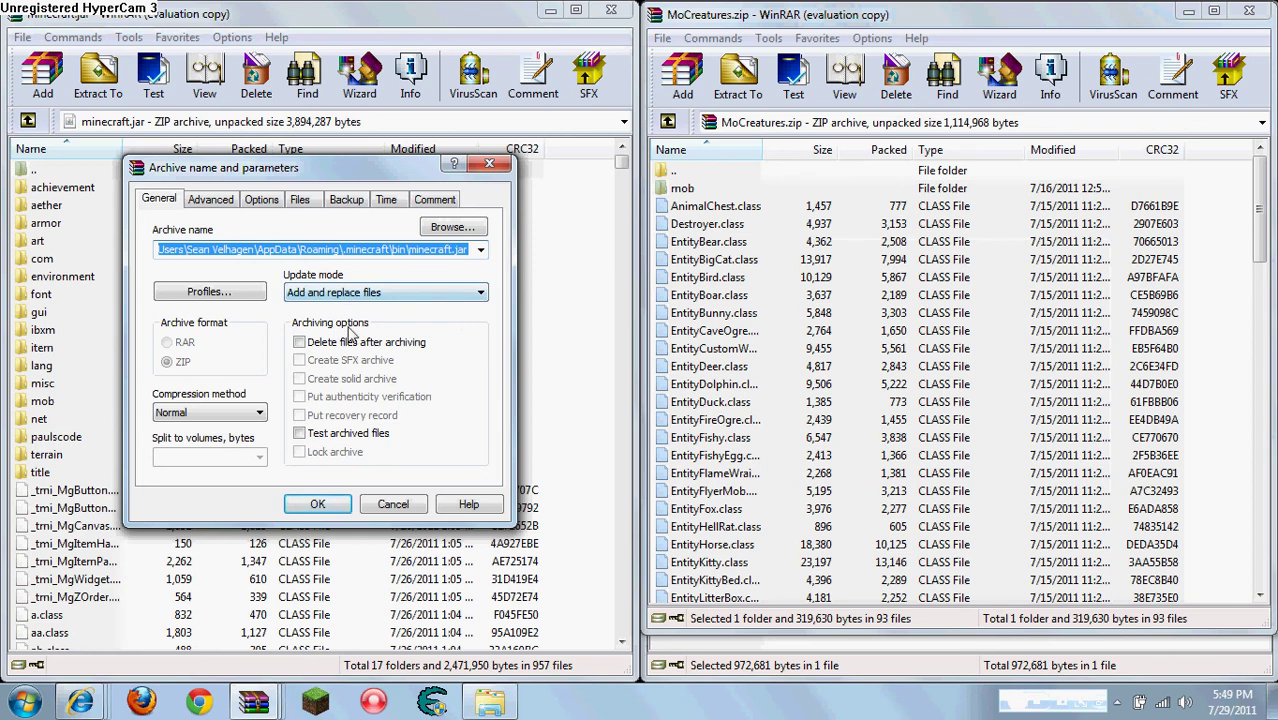
pyautogui.click(320, 505)
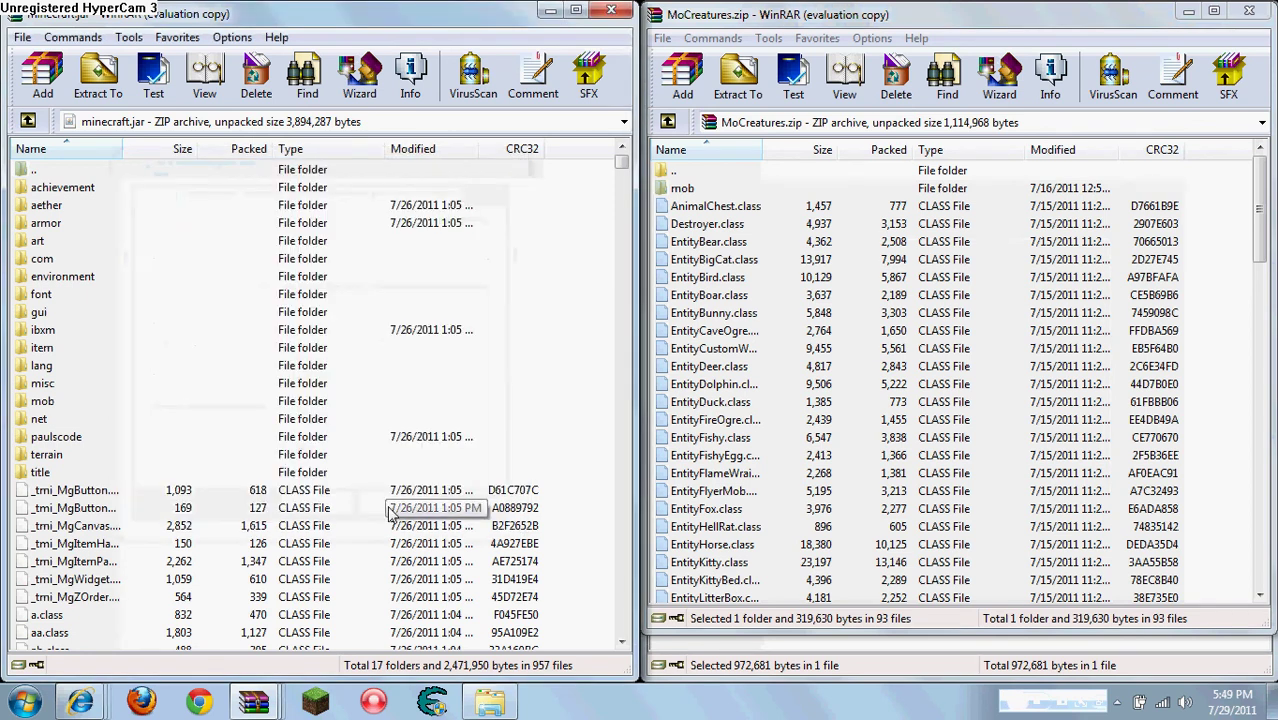
pyautogui.click(1258, 220)
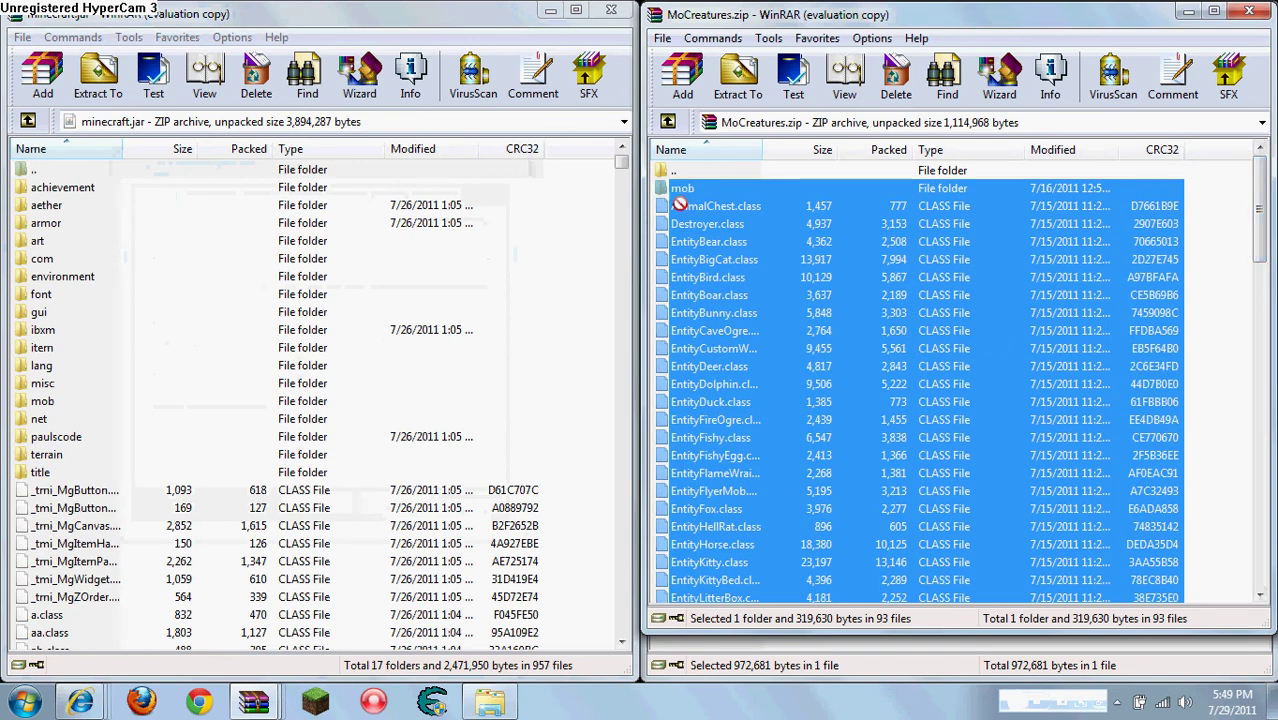
pyautogui.moveTo(678, 205); pyautogui.dragTo(371, 399)
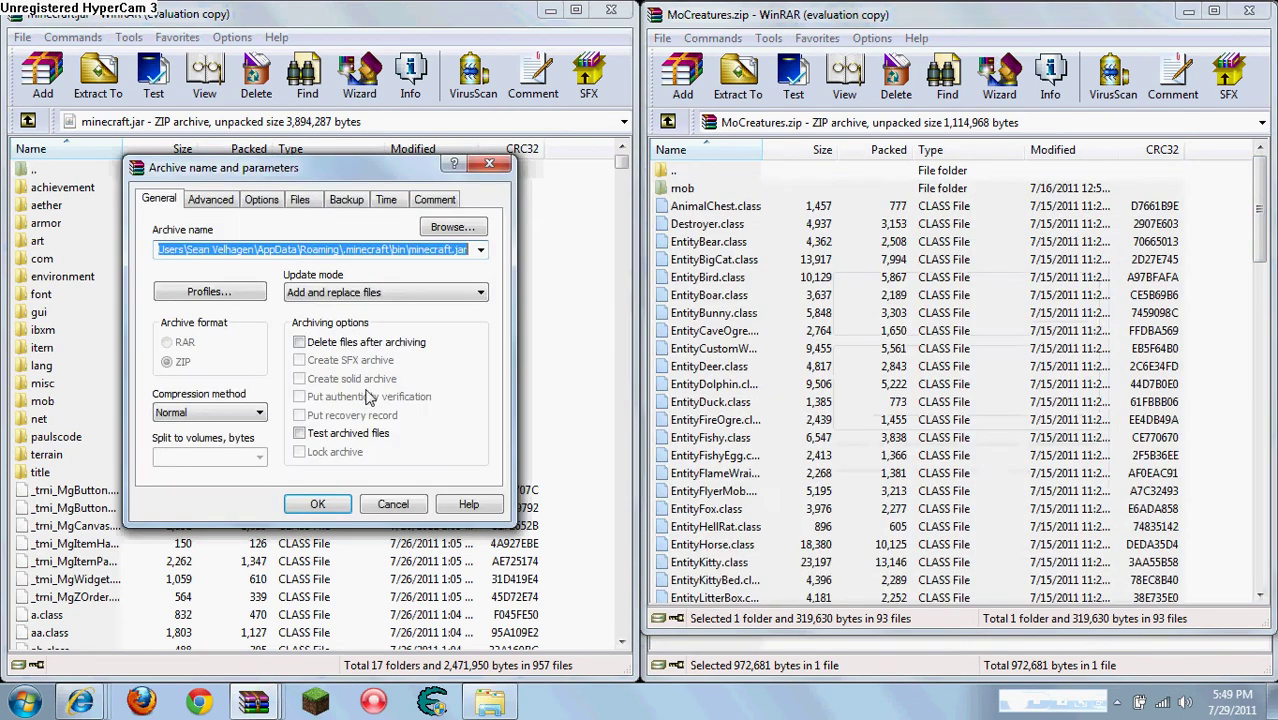
pyautogui.click(317, 506)
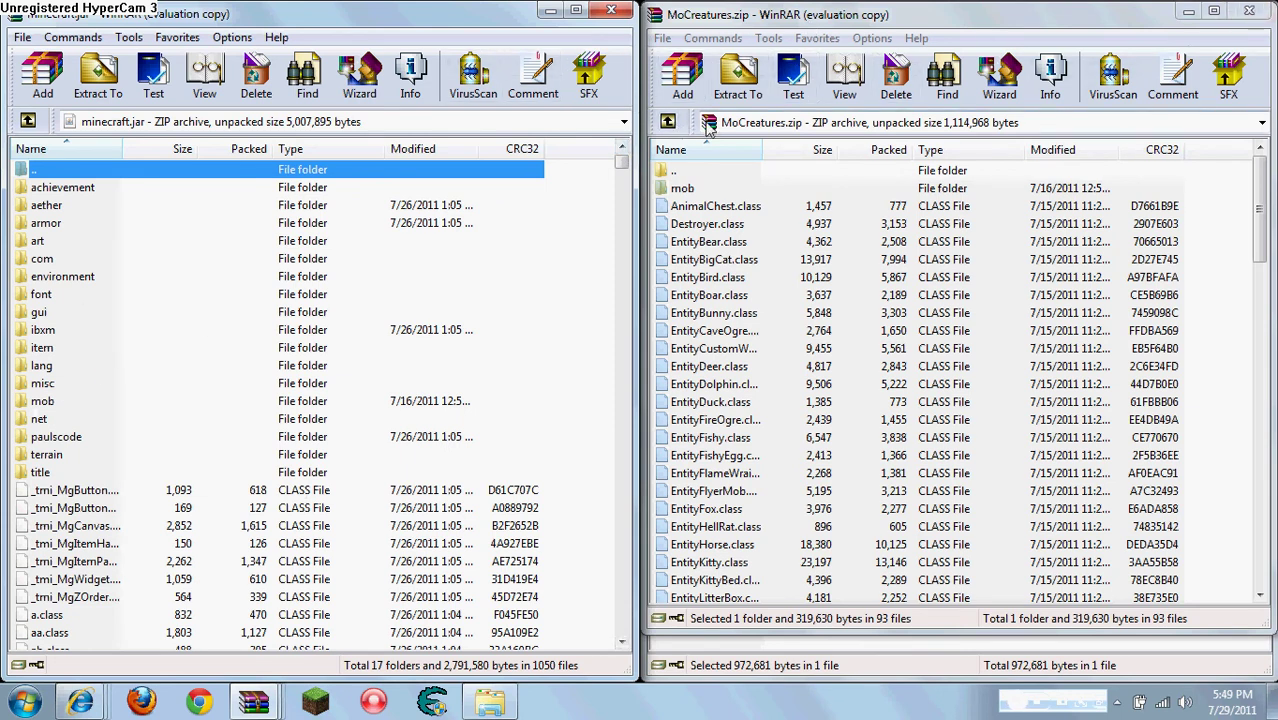
pyautogui.click(668, 121)
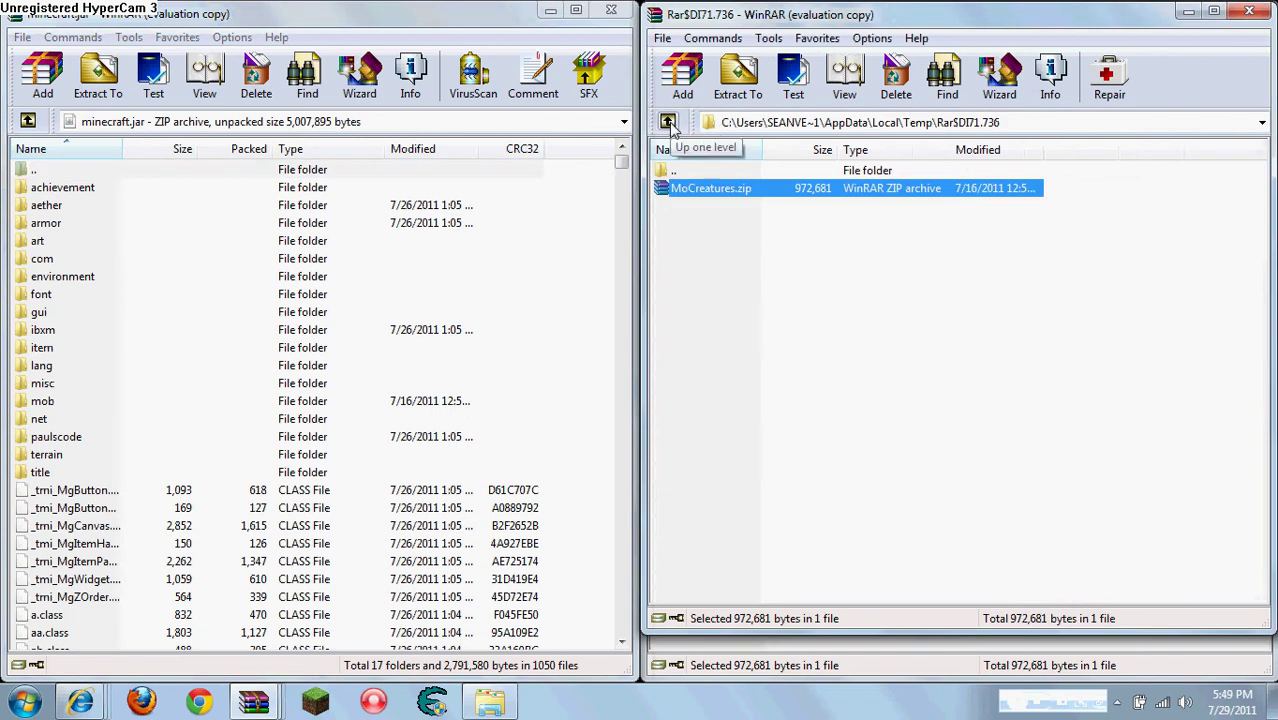
pyautogui.click(668, 121)
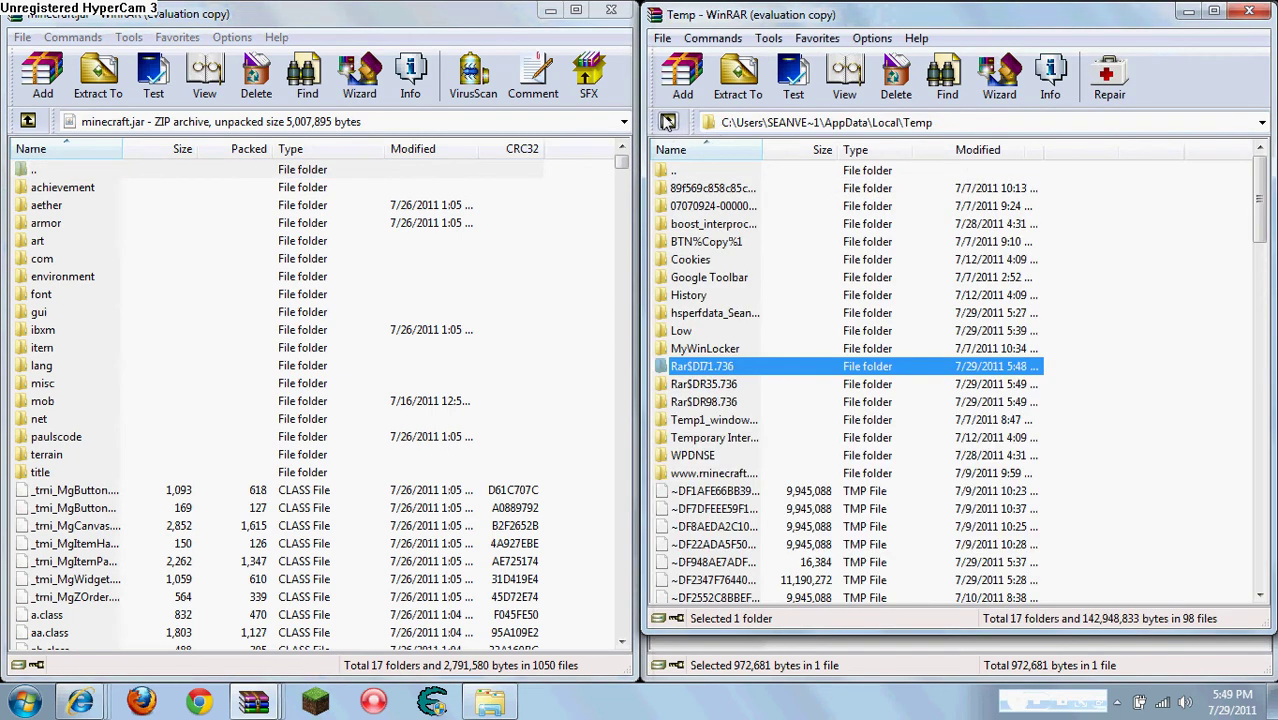
pyautogui.click(668, 121)
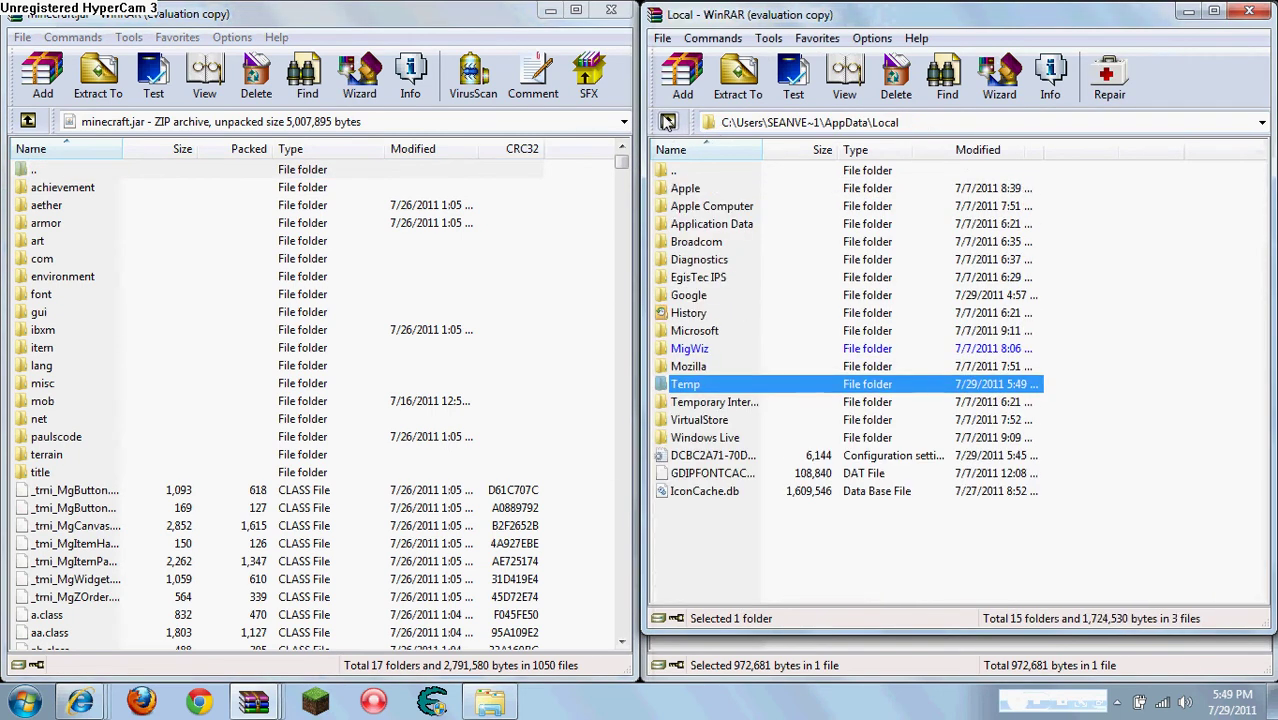
# - Close the second archive window and open the resources folder of the DrZhark's Mo'Creatures archive
pyautogui.click(1250, 12)
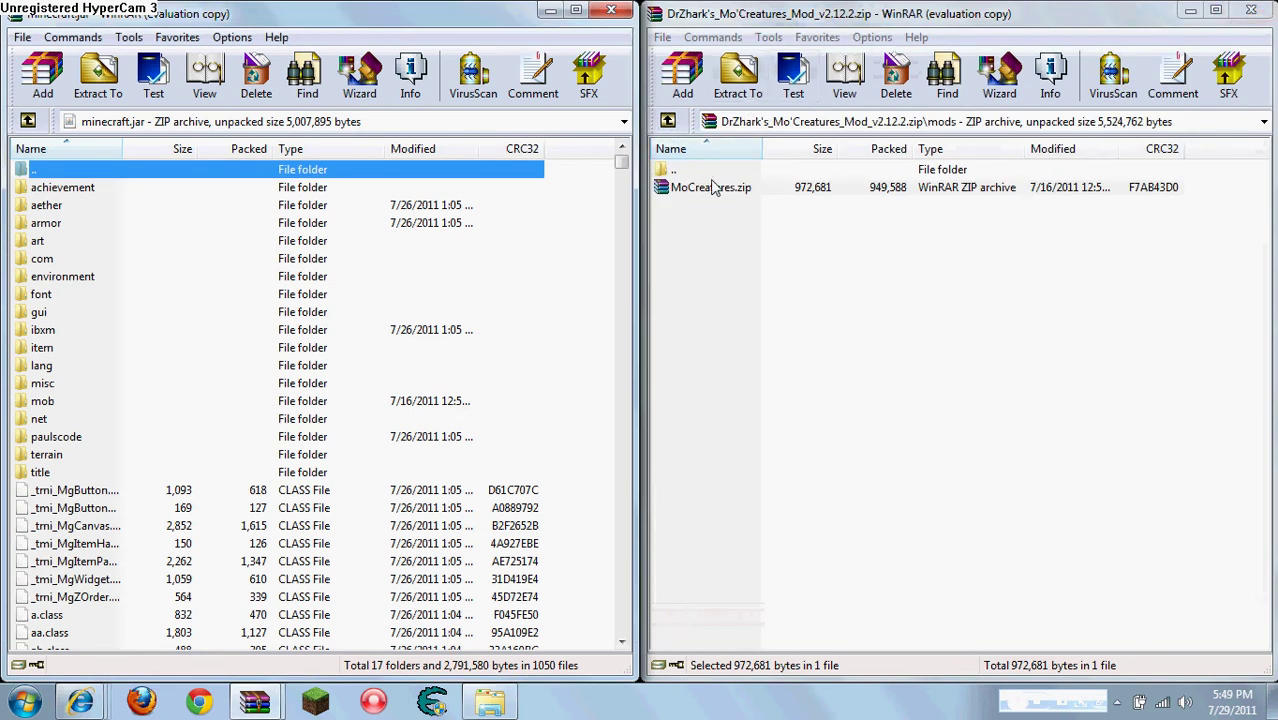
pyautogui.click(668, 121)
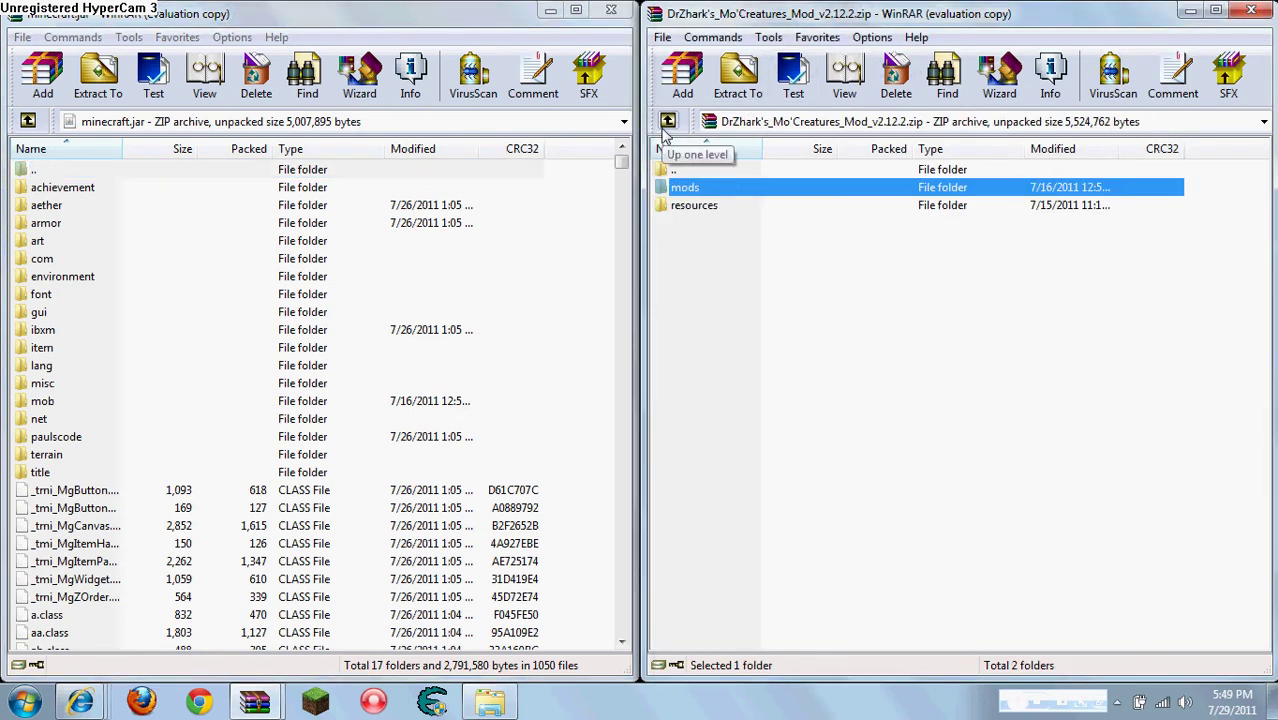
pyautogui.doubleClick(685, 210)
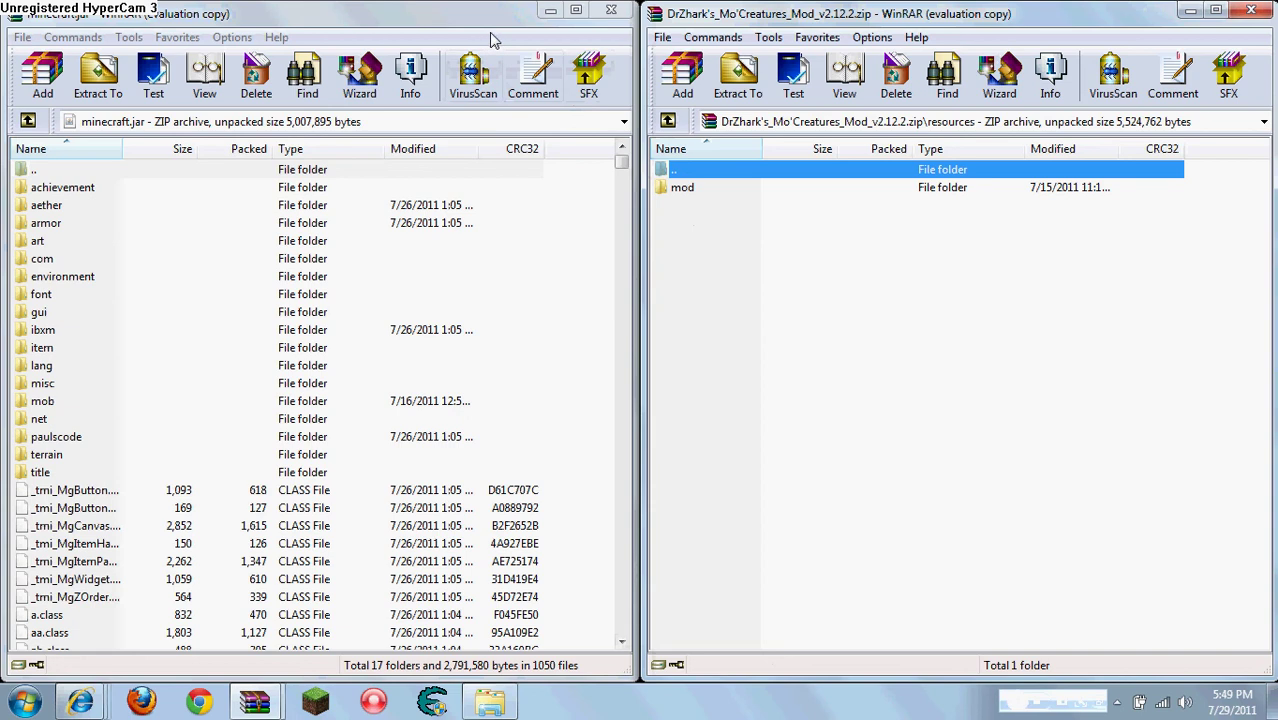
# - Copy the mod folder from the archive's resources folder into the .minecraft resources folder, merging it with the existing mod folder
pyautogui.click(548, 14)
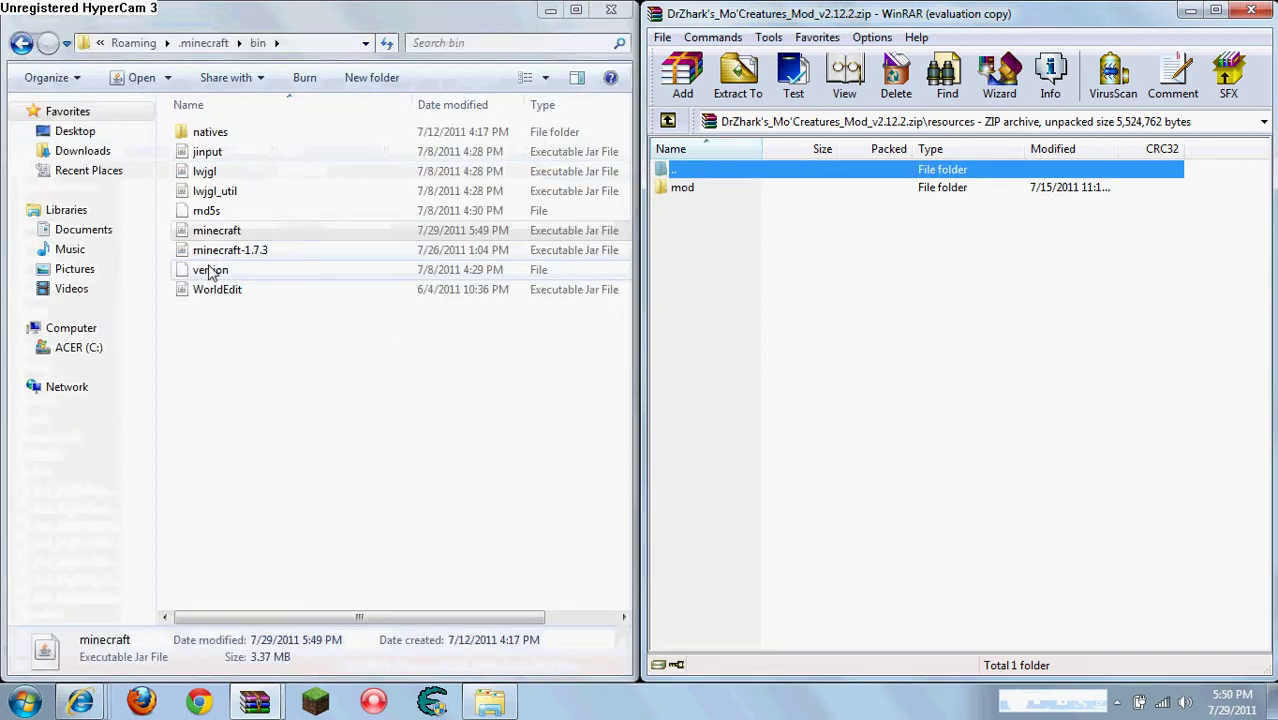
pyautogui.click(21, 43)
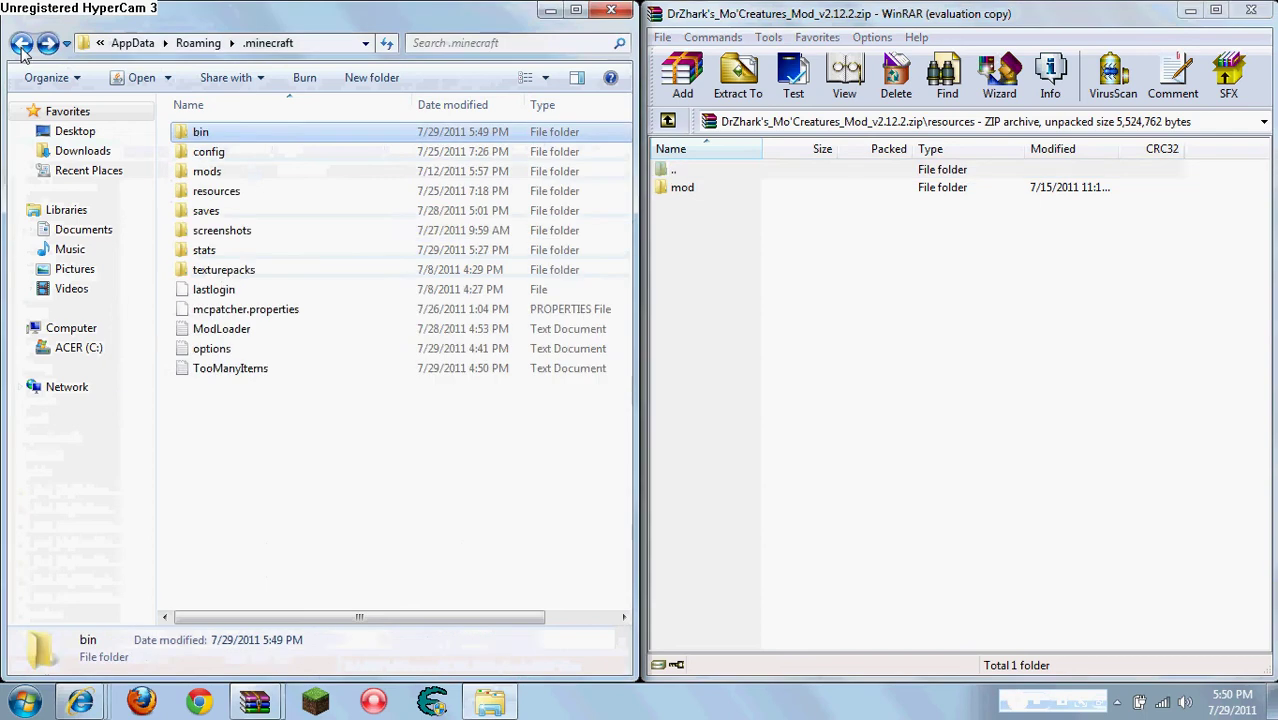
pyautogui.click(328, 462)
pyautogui.click(203, 134)
pyautogui.doubleClick(203, 134)
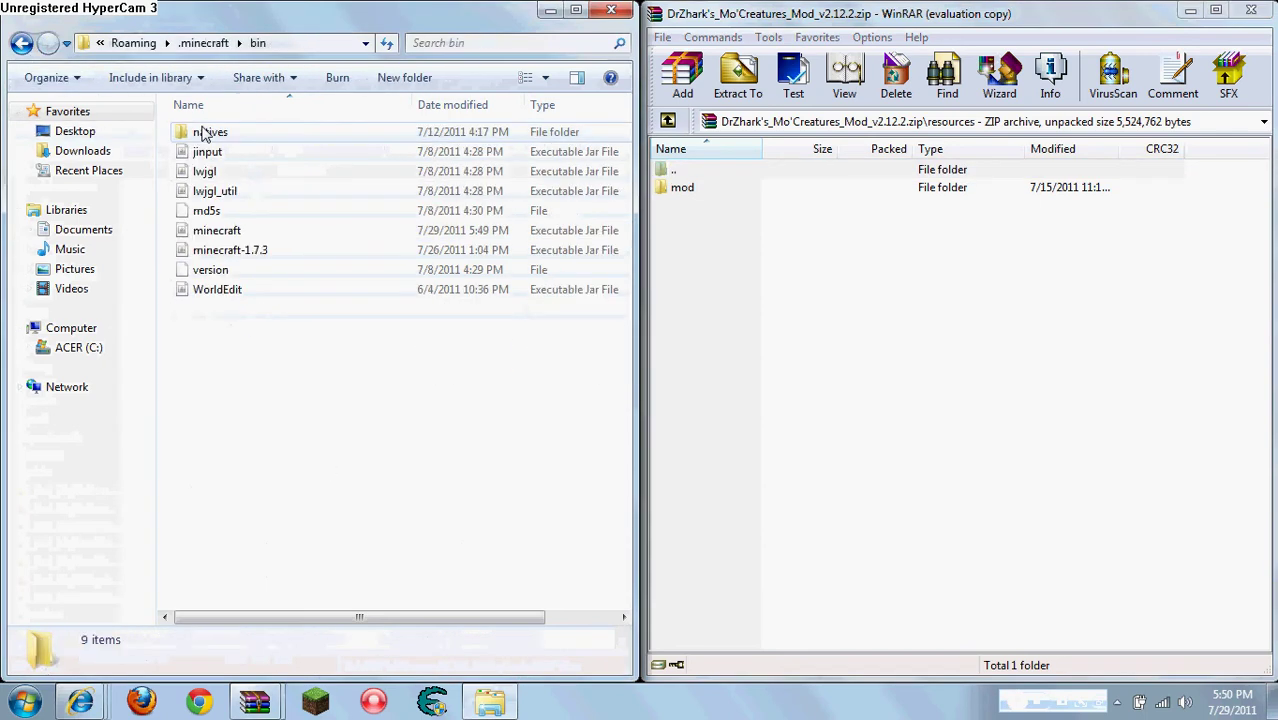
pyautogui.click(21, 43)
pyautogui.doubleClick(212, 193)
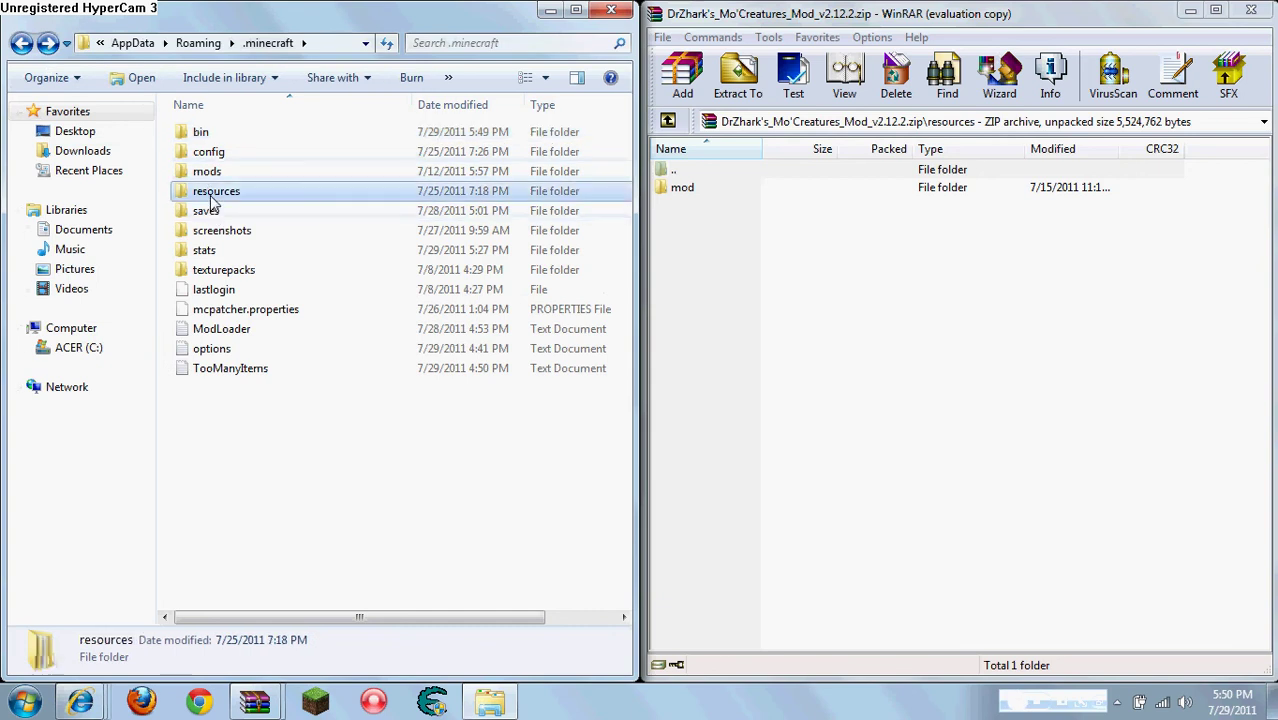
pyautogui.moveTo(693, 196); pyautogui.dragTo(228, 351)
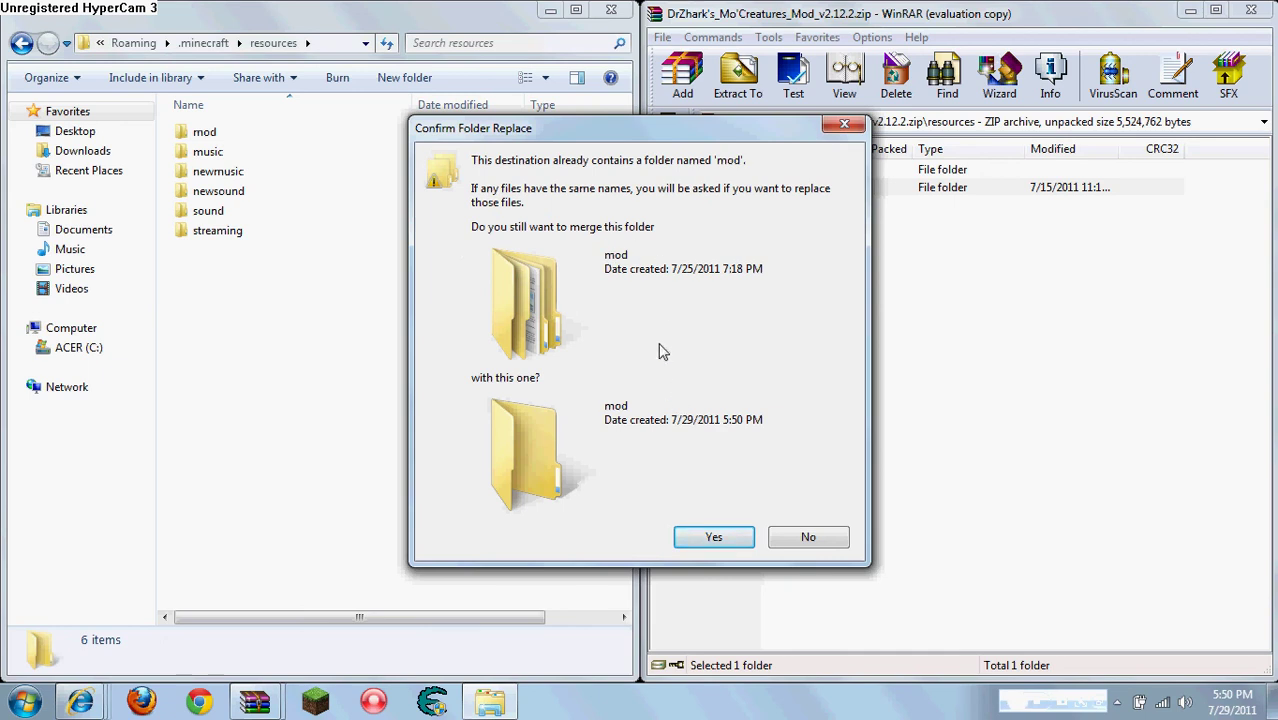
pyautogui.click(714, 537)
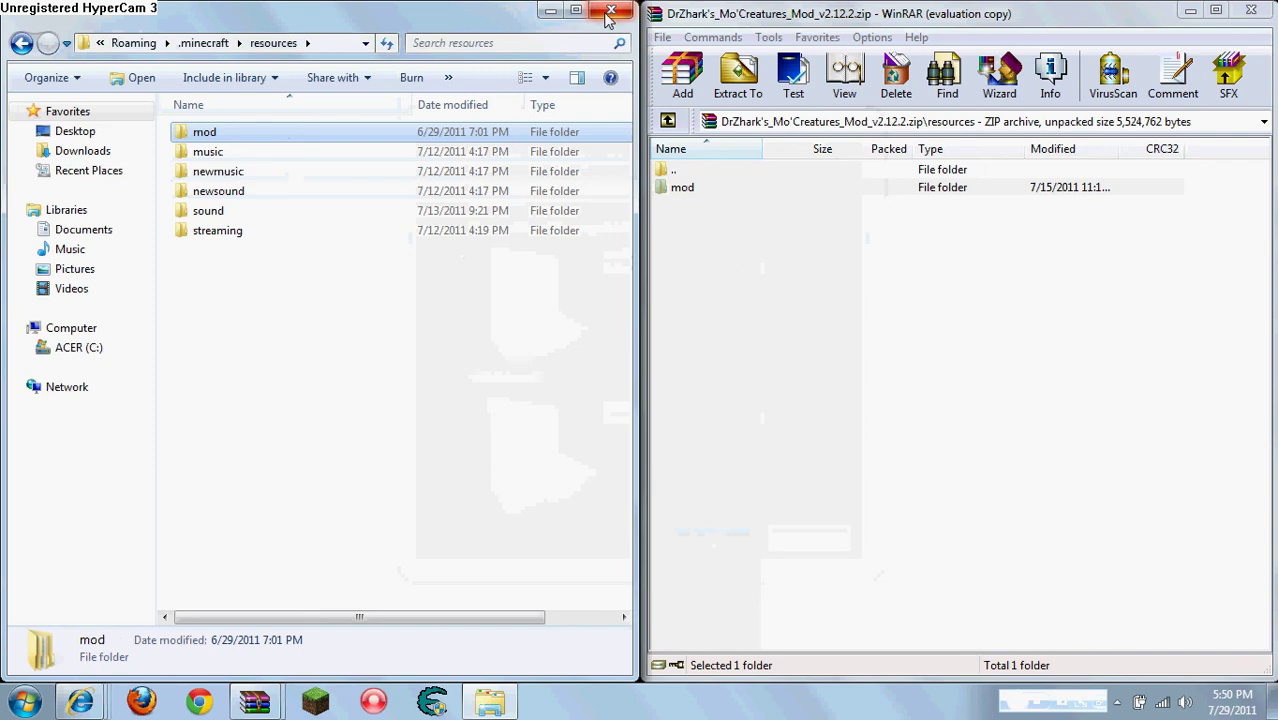
# - Clear the archive and resources windows off the desktop and move the DrZhark's Mo'Creatures archive beside the GuiAPI archive
pyautogui.click(1192, 12)
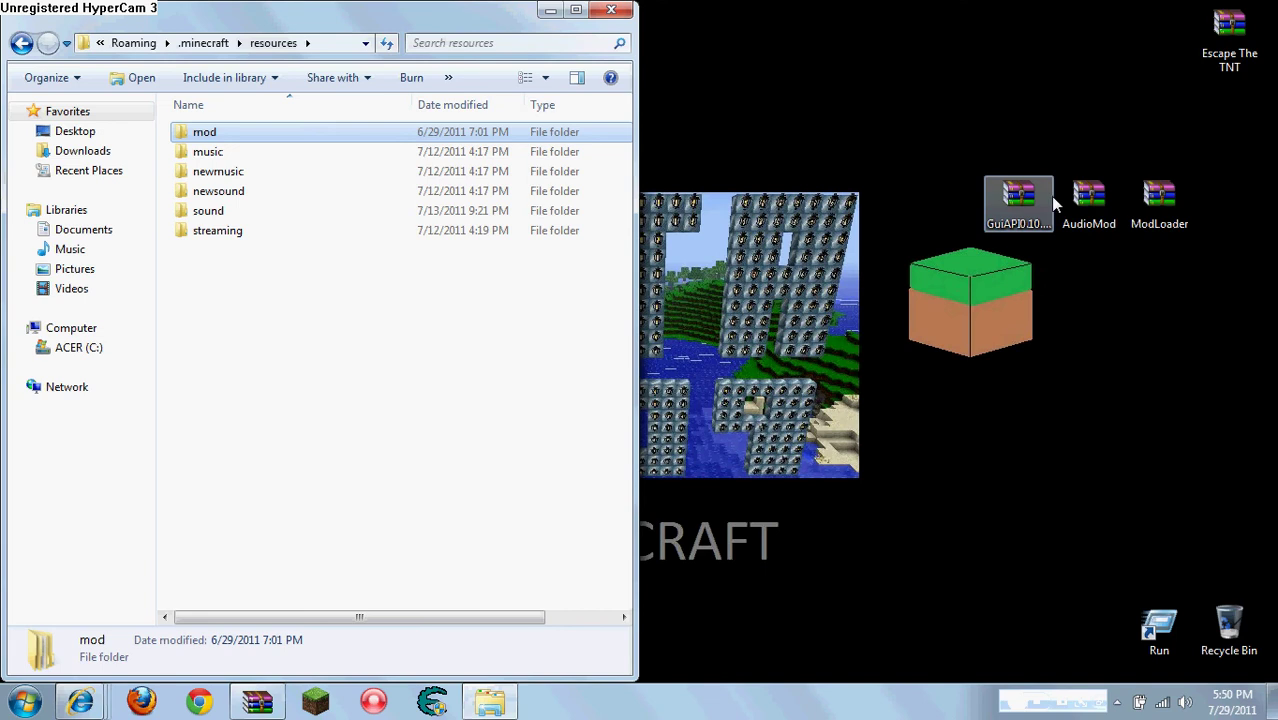
pyautogui.click(550, 11)
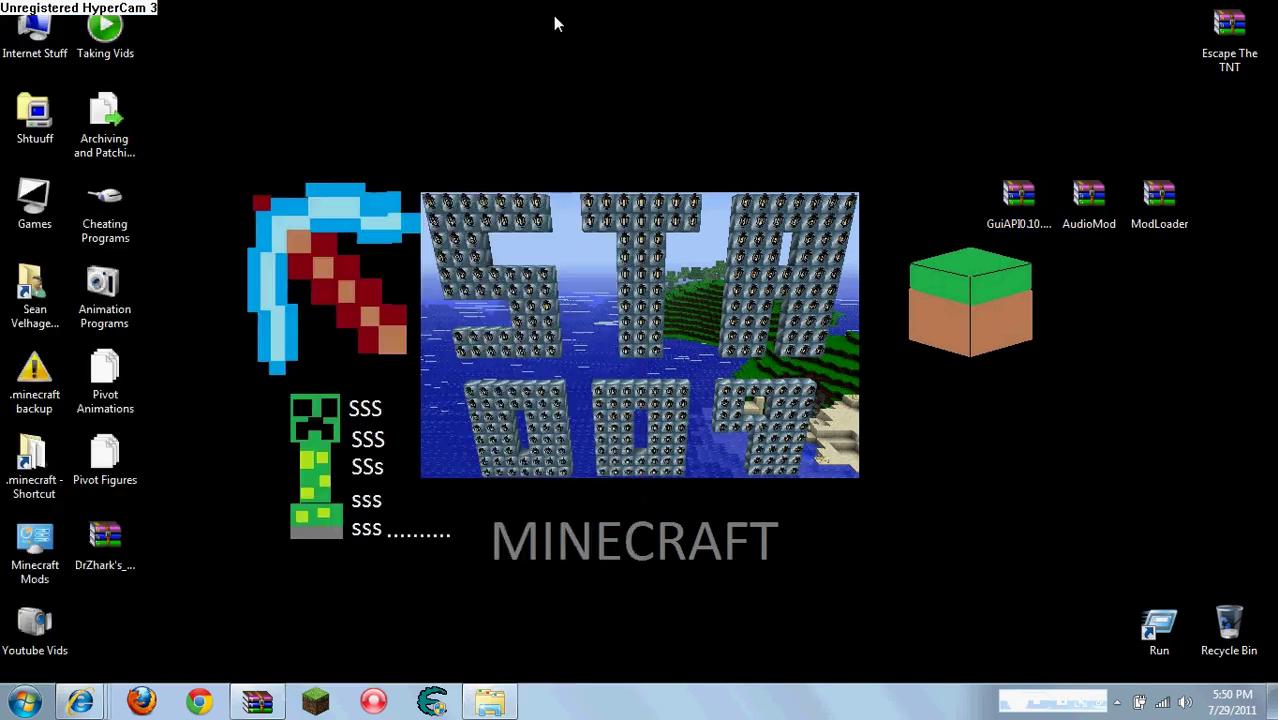
pyautogui.moveTo(105, 545); pyautogui.dragTo(977, 222)
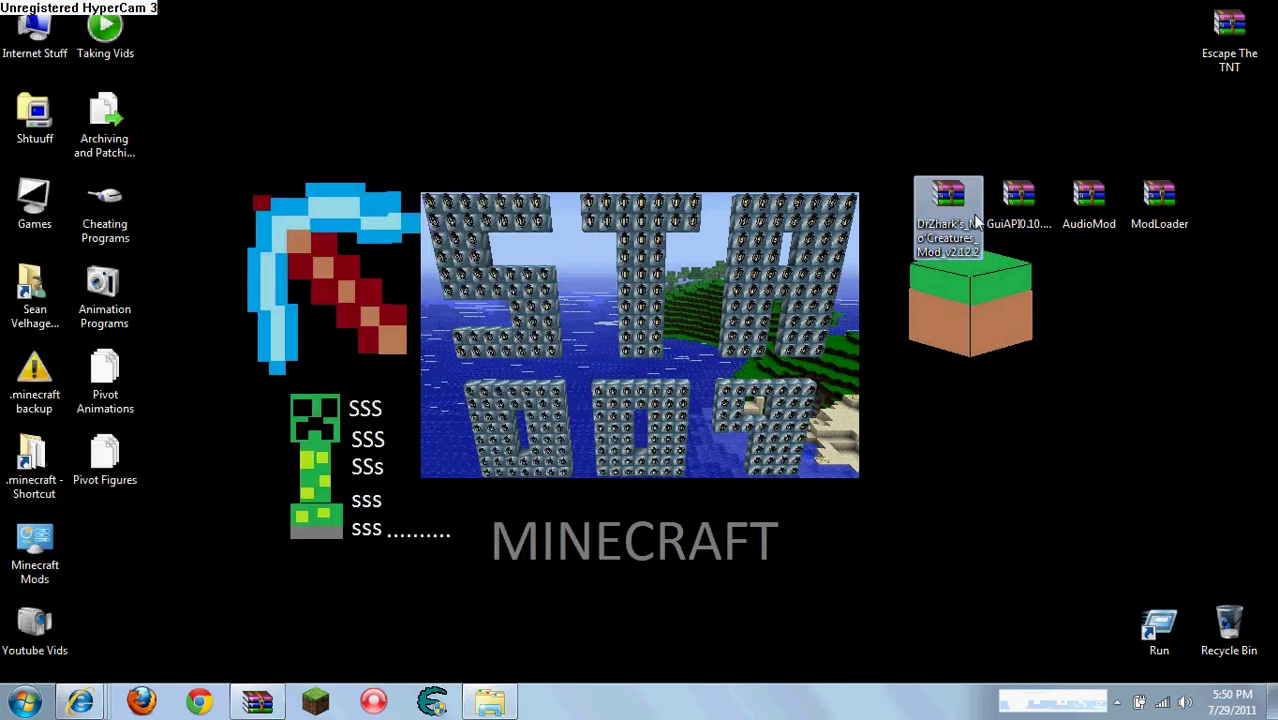
# - Bring back the minecraft.jar archive and open GuiAPI0.10.4-1.7.zip from the desktop side by side with it
pyautogui.click(272, 700)
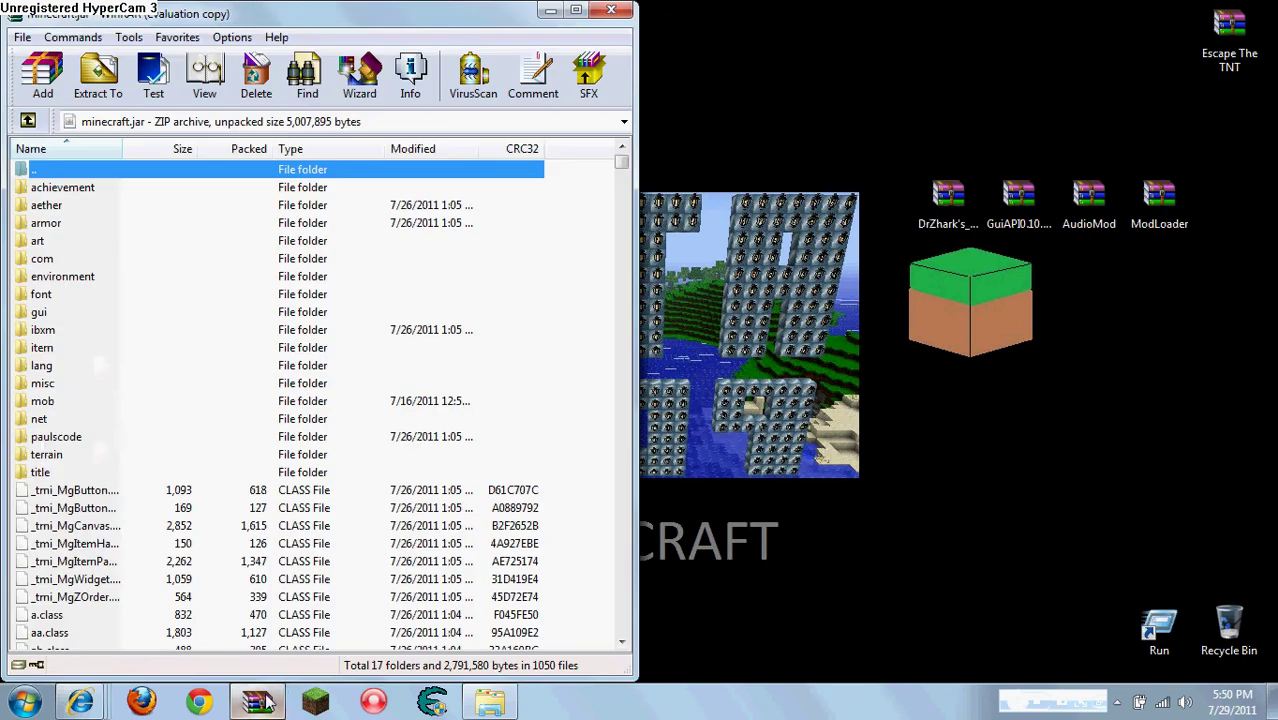
pyautogui.doubleClick(1012, 208)
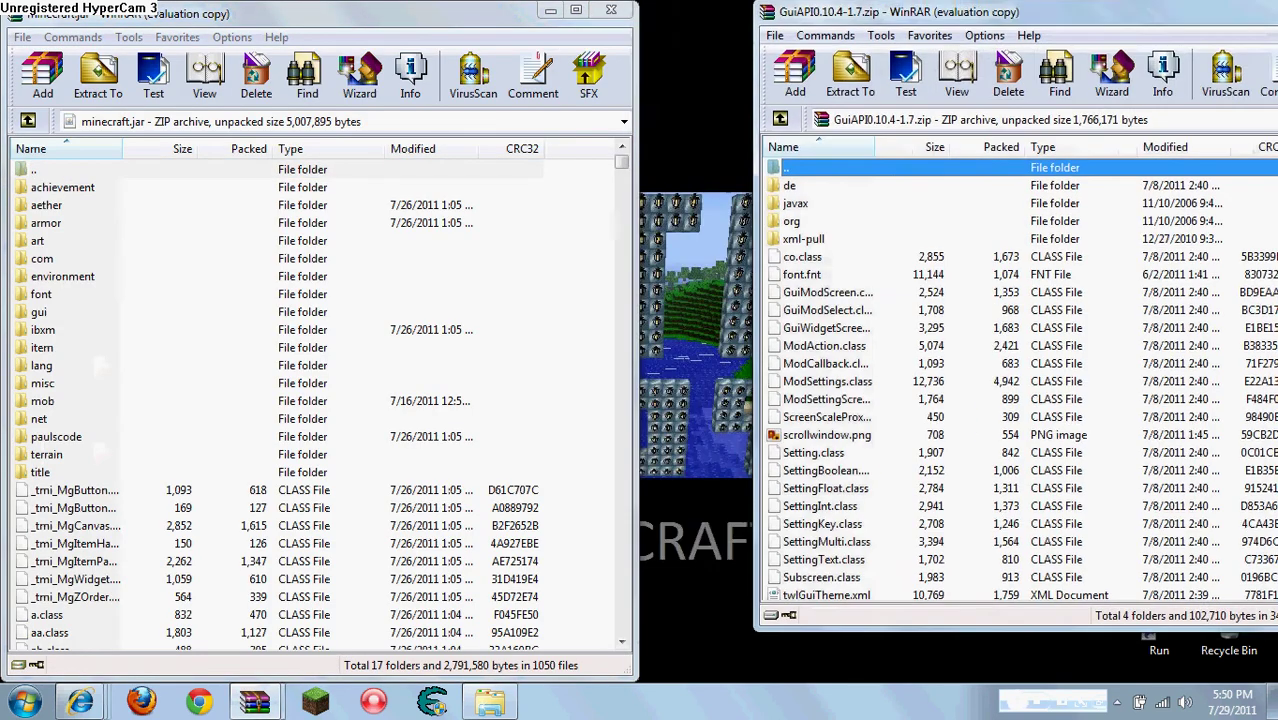
pyautogui.press('super+Right')
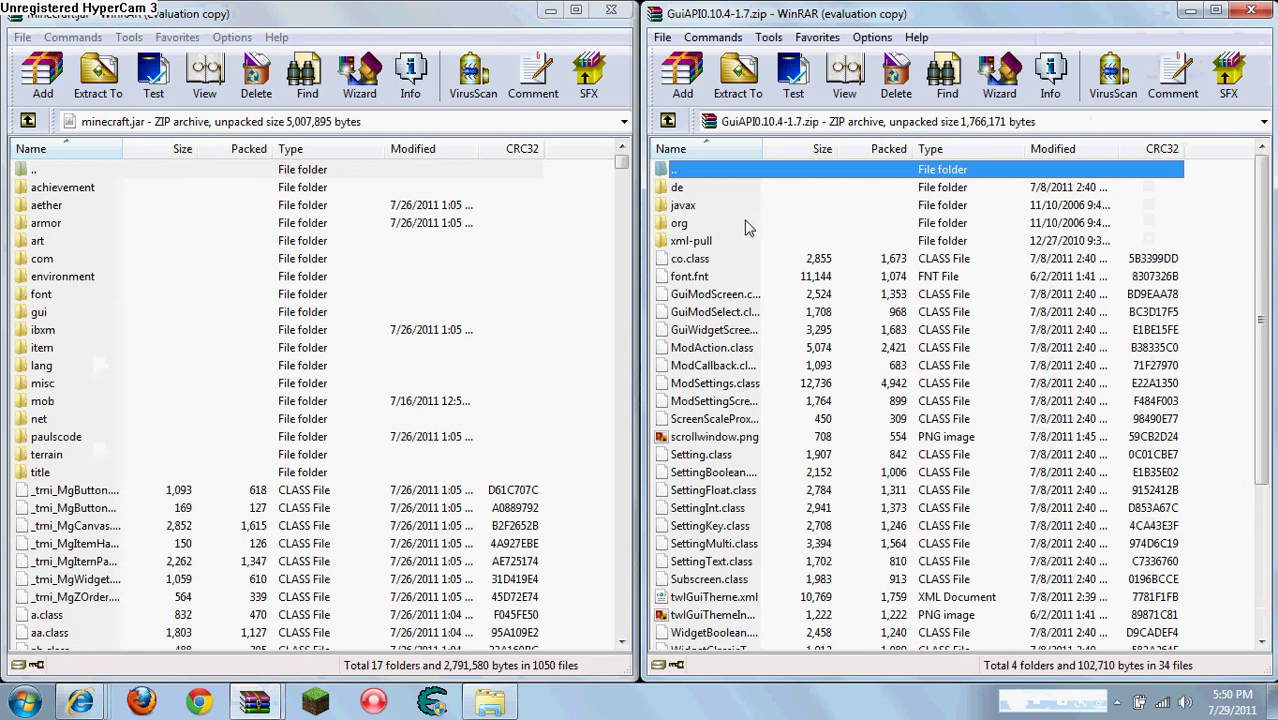
# - Add all folders and files of GuiAPI0.10.4-1.7.zip to minecraft.jar with Add and replace files, and close the GuiAPI archive
pyautogui.moveTo(1270, 298); pyautogui.dragTo(1232, 508)
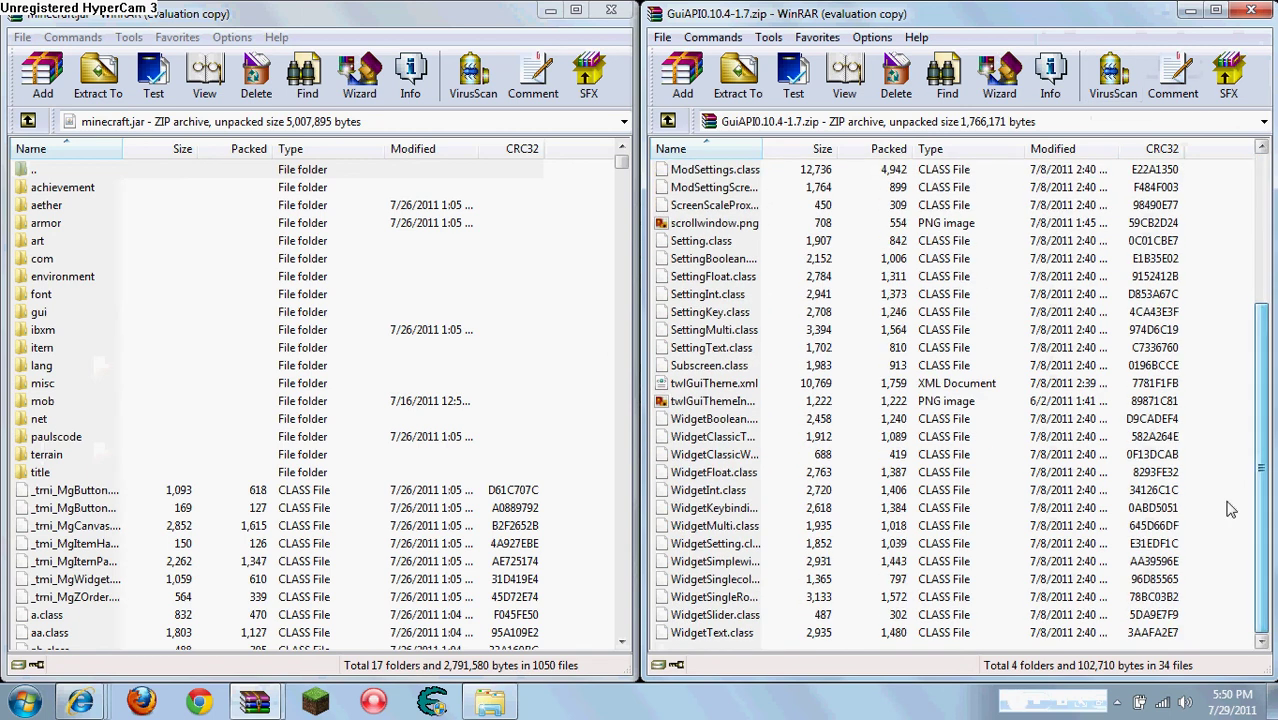
pyautogui.moveTo(1218, 642); pyautogui.dragTo(272, 402)
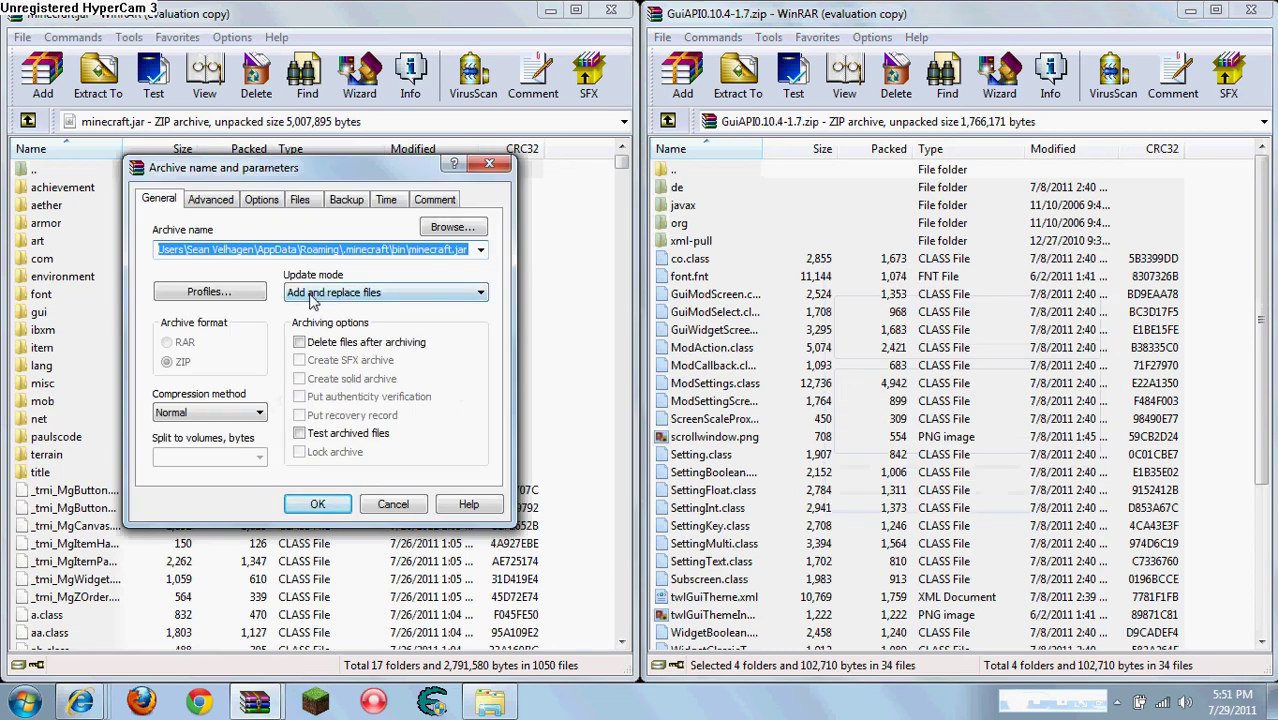
pyautogui.click(318, 505)
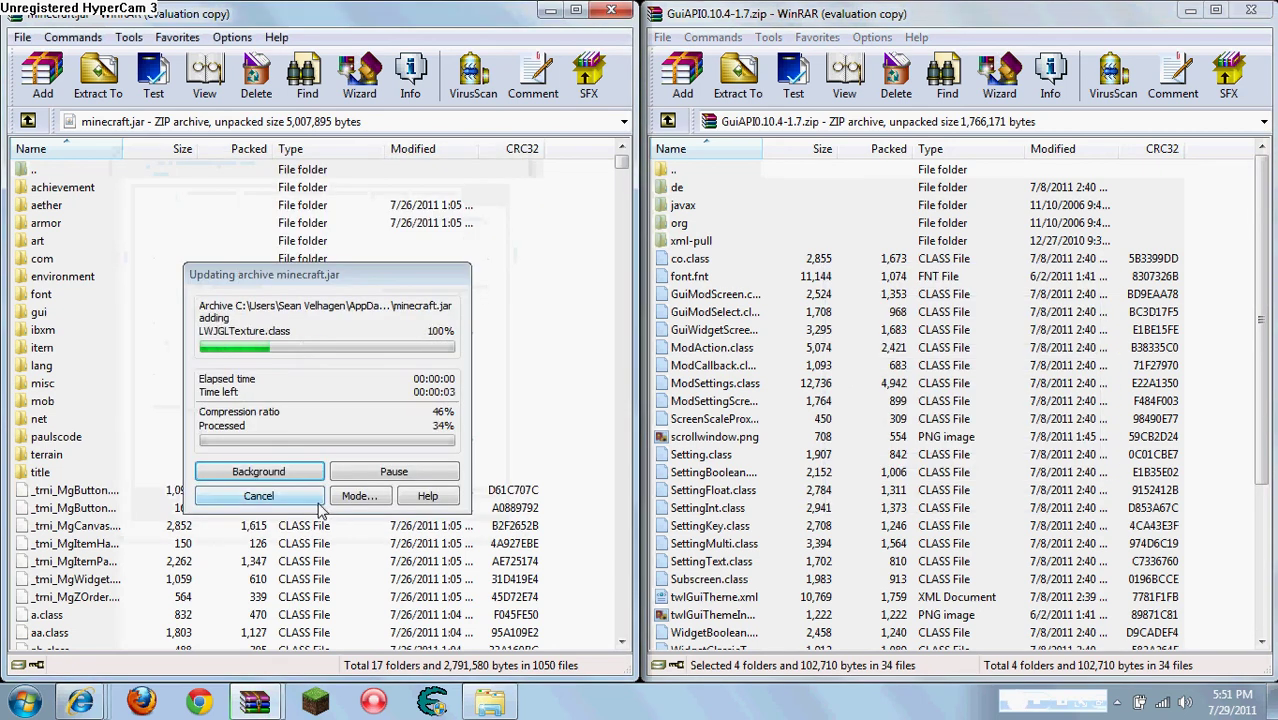
pyautogui.click(1238, 20)
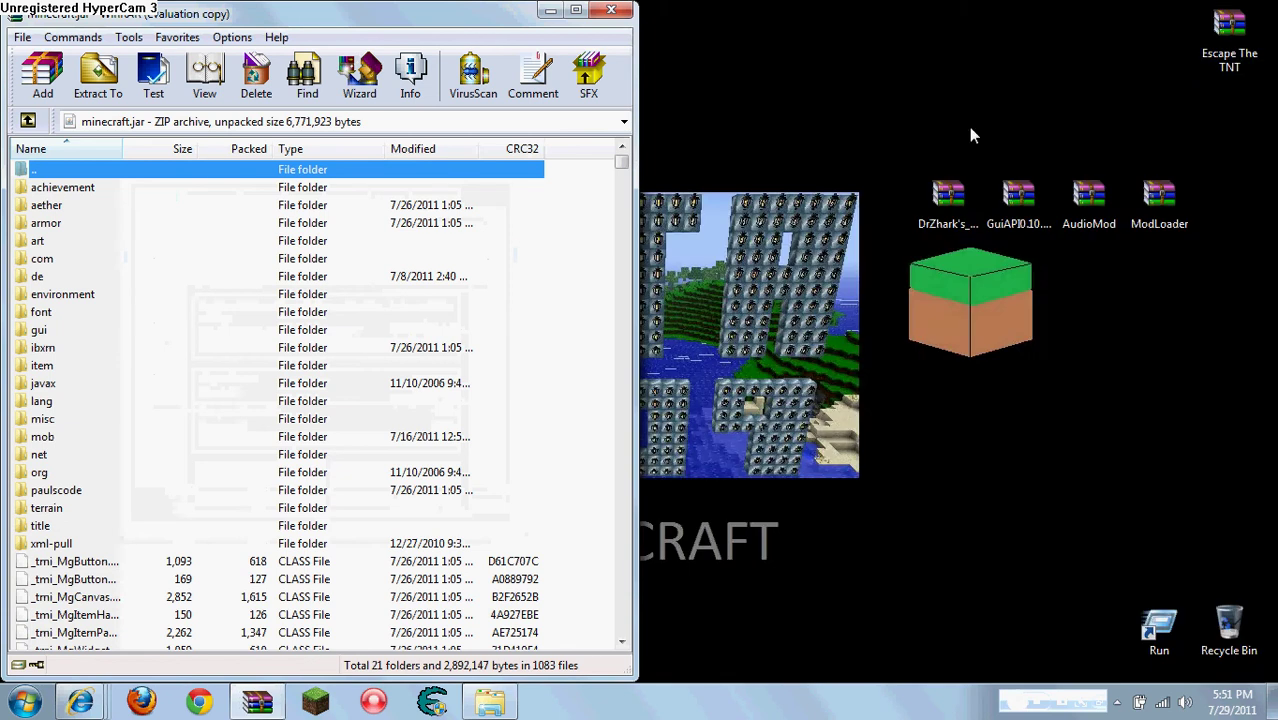
# - Open AudioMod.zip beside minecraft.jar, add its ibxm and paulscode folders and yo.class to minecraft.jar, and close AudioMod.zip
pyautogui.doubleClick(1090, 200)
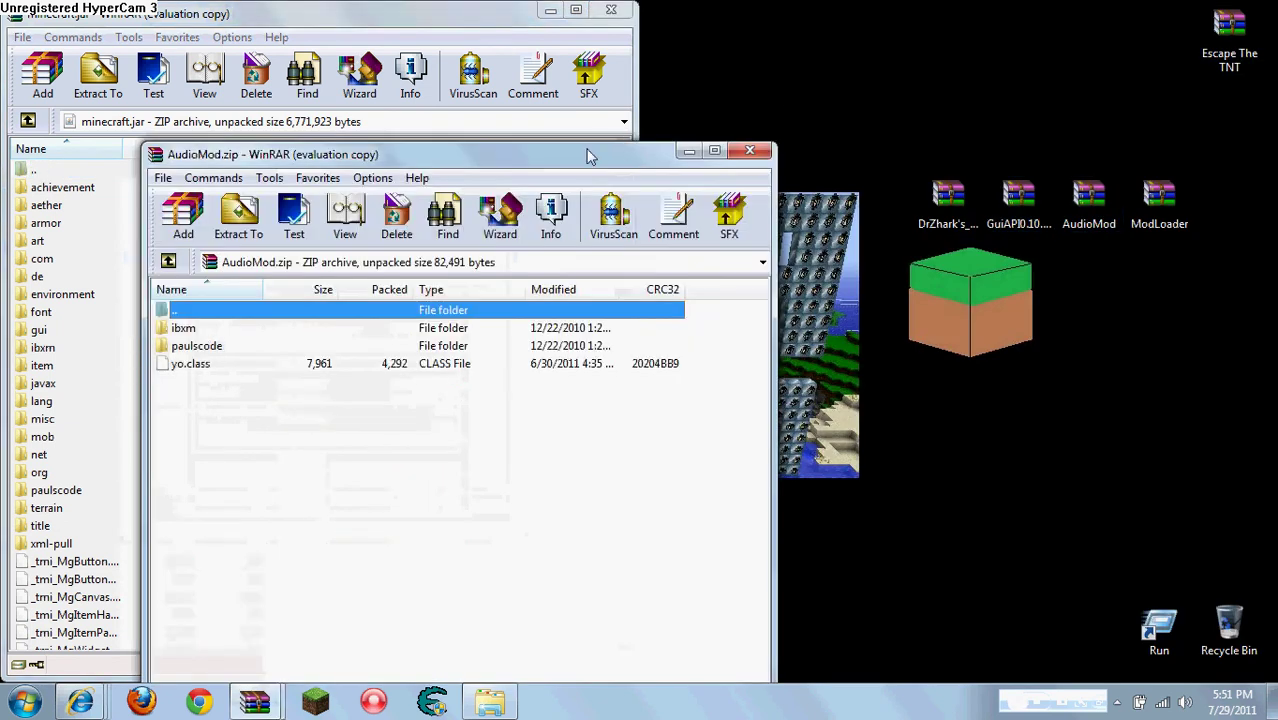
pyautogui.moveTo(588, 157); pyautogui.dragTo(1270, 100)
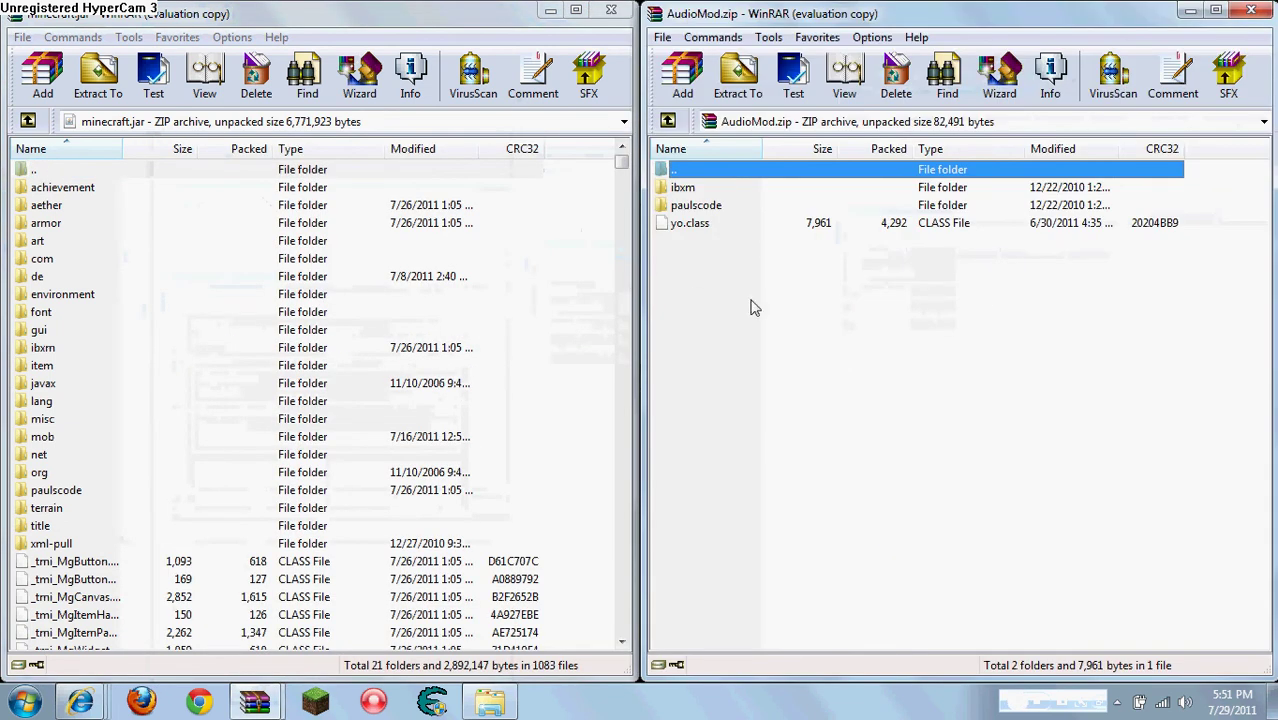
pyautogui.moveTo(755, 307); pyautogui.dragTo(340, 420)
pyautogui.click(312, 508)
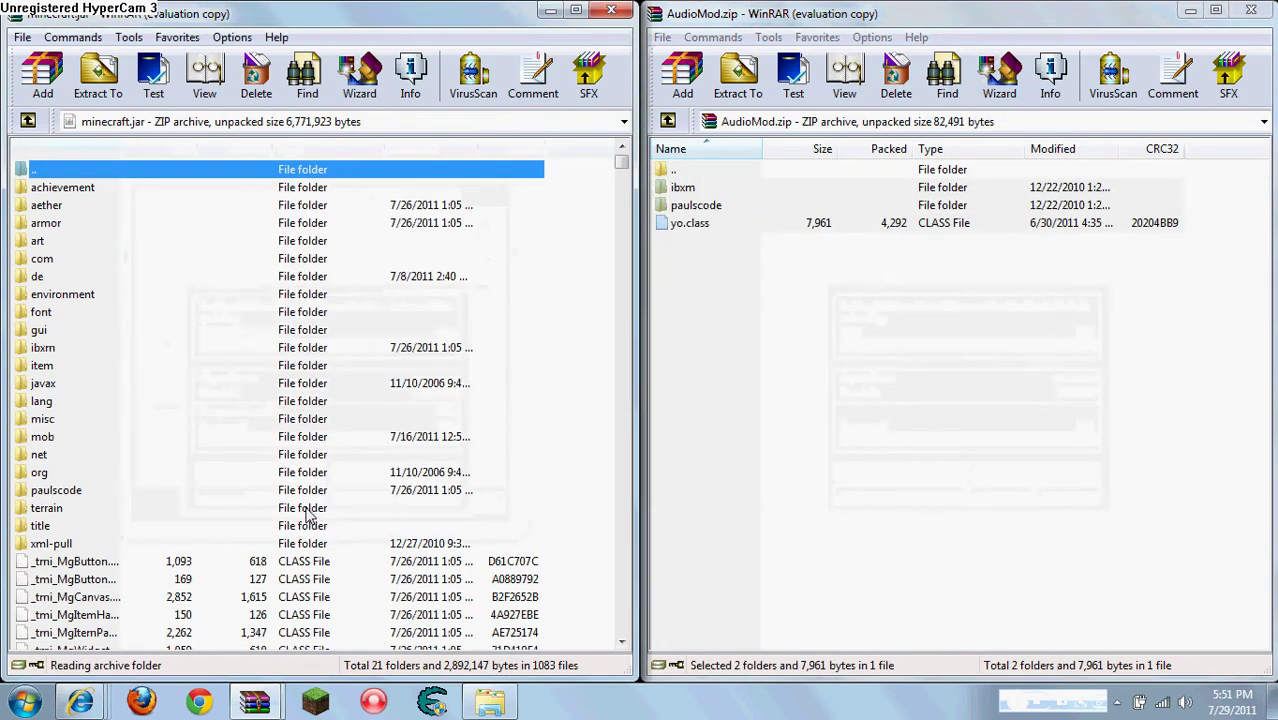
pyautogui.click(1252, 12)
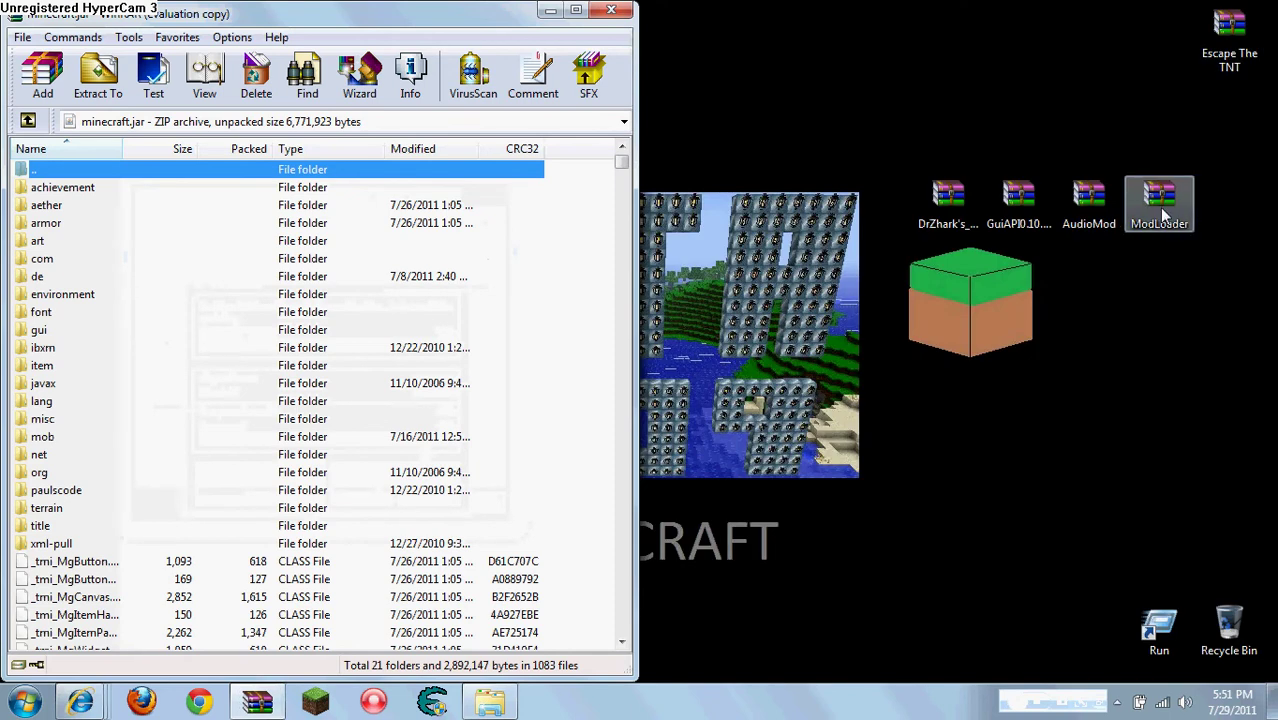
# - Open ModLoader.zip beside minecraft.jar, add all its class files to minecraft.jar with Add and replace files, and close both archives
pyautogui.doubleClick(1159, 207)
pyautogui.moveTo(450, 191); pyautogui.dragTo(1045, 190)
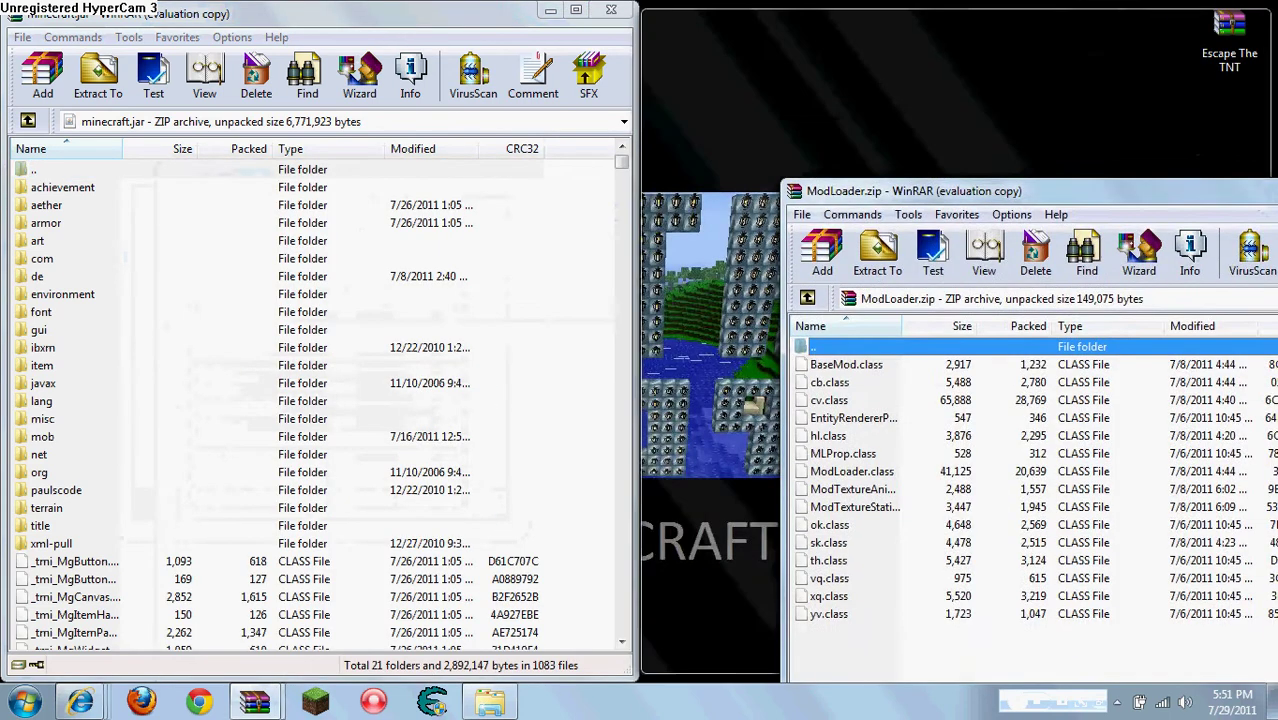
pyautogui.moveTo(1270, 190); pyautogui.dragTo(1277, 190)
pyautogui.moveTo(830, 494); pyautogui.dragTo(680, 197)
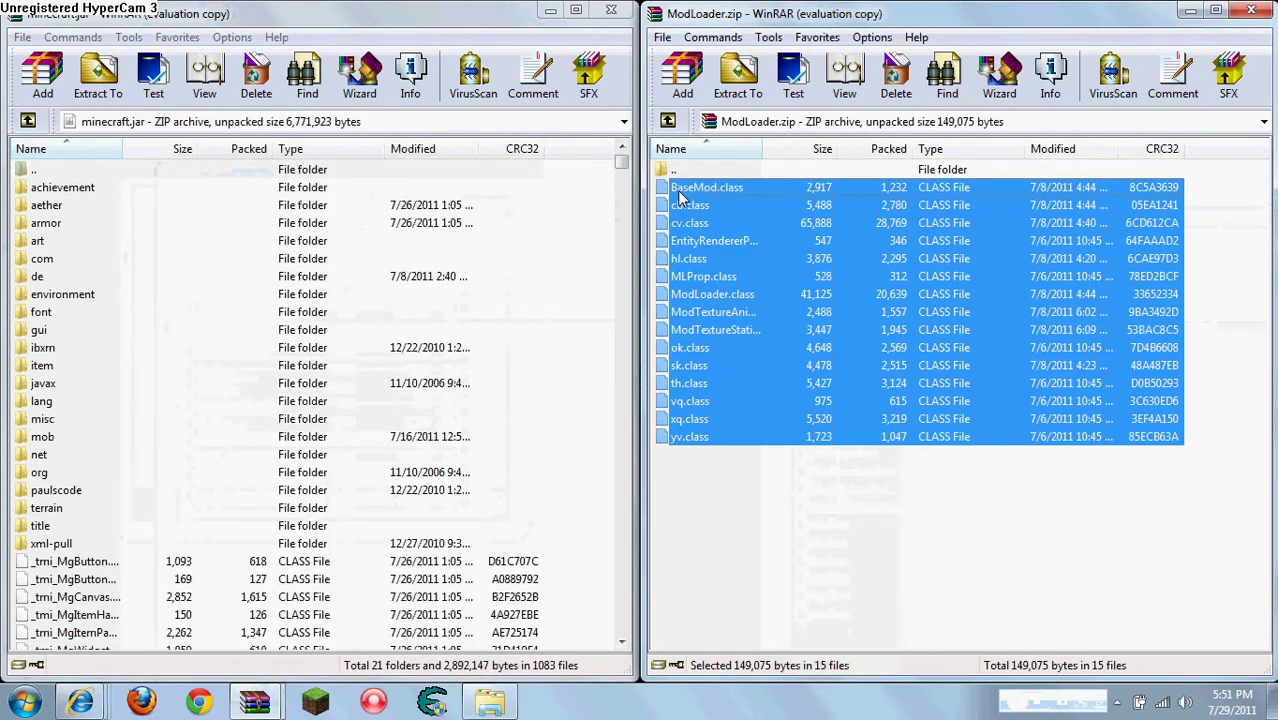
pyautogui.moveTo(385, 412); pyautogui.dragTo(295, 446)
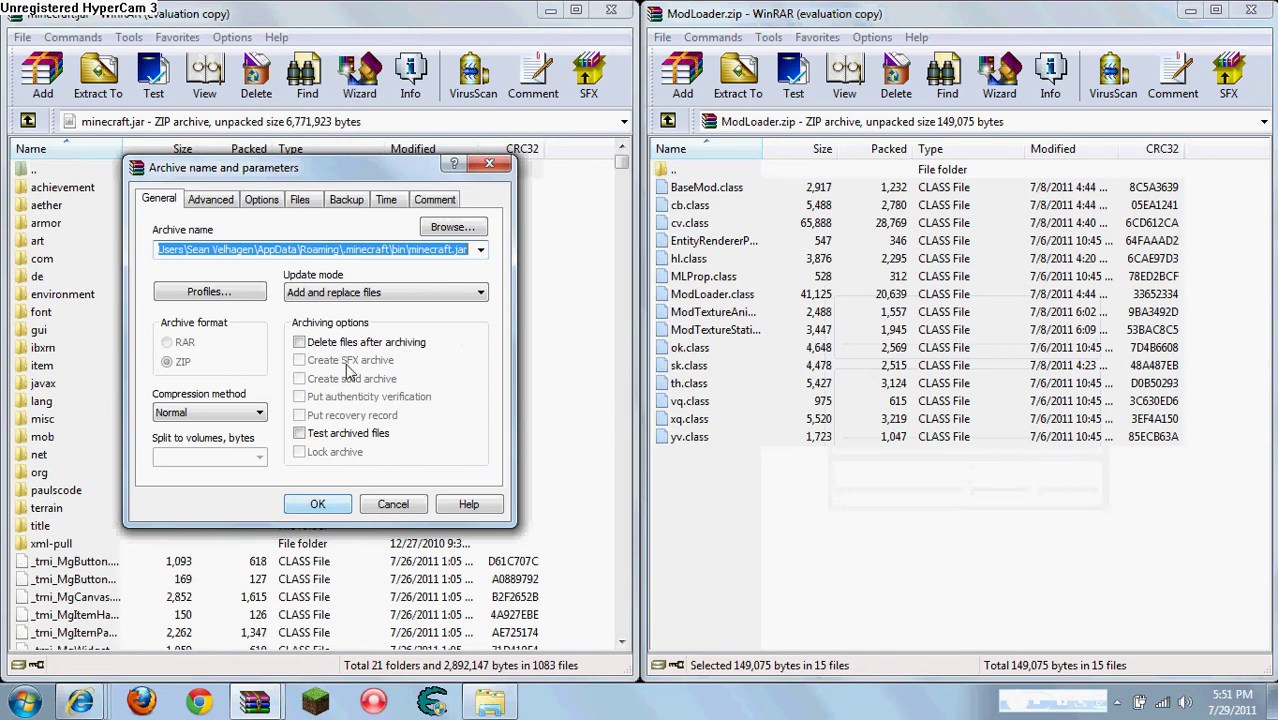
pyautogui.click(311, 508)
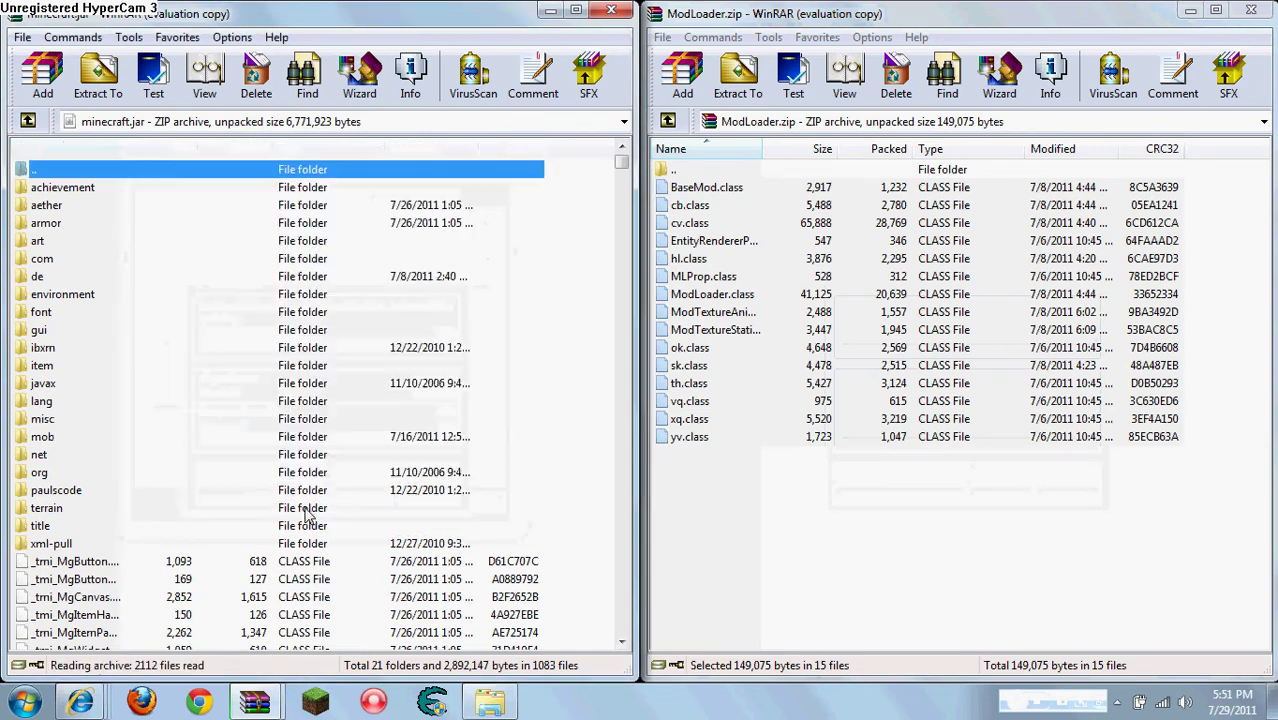
pyautogui.click(1250, 12)
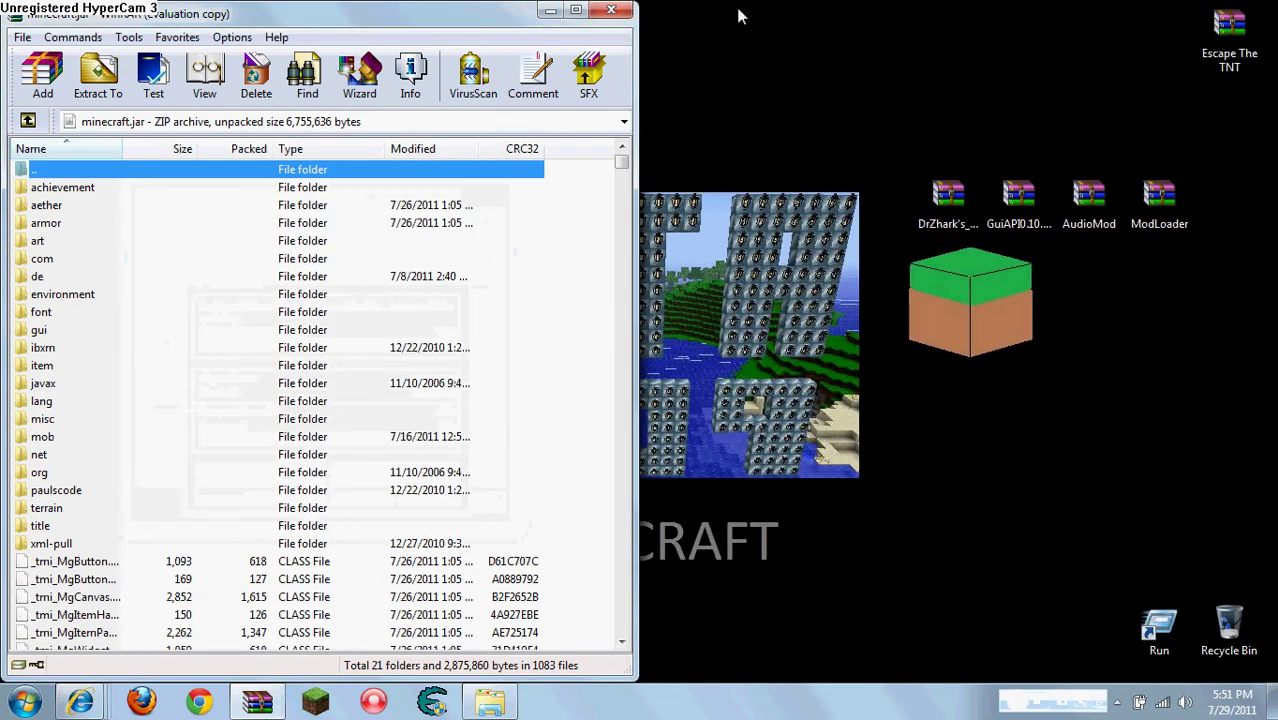
pyautogui.click(600, 10)
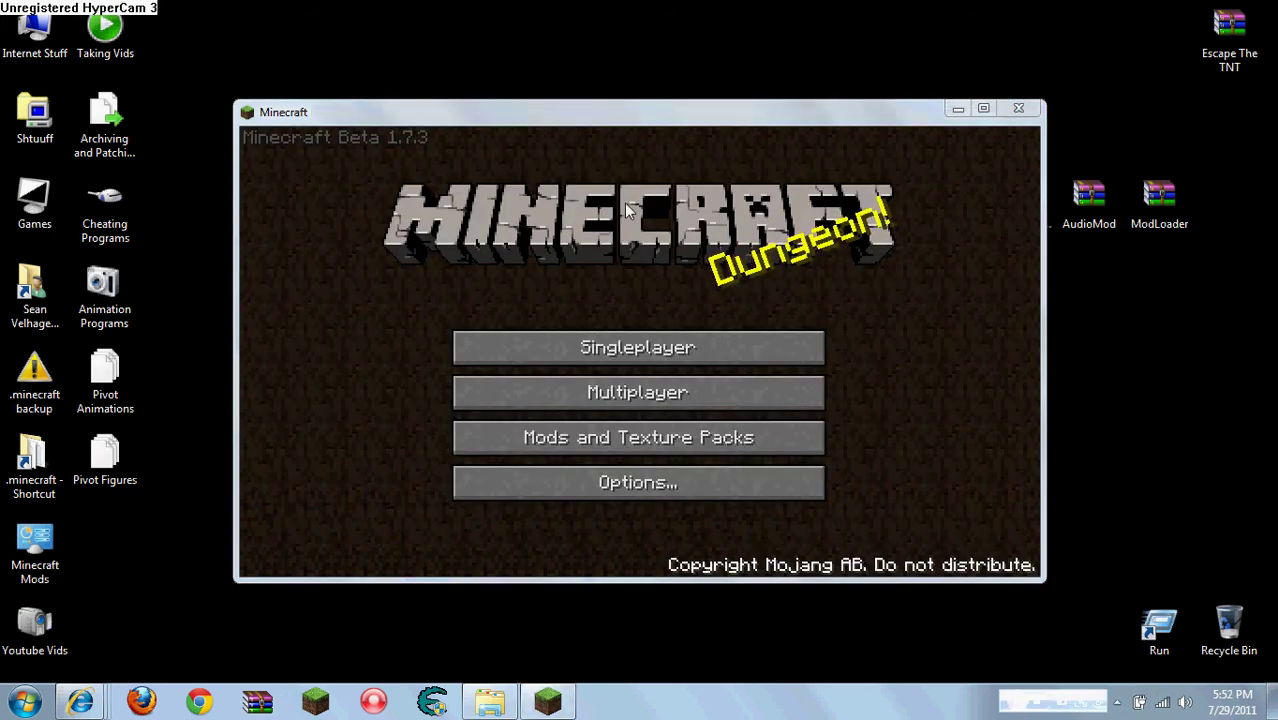
# - In Minecraft, load the single-player world YellowClues'World and switch to the empty third hotbar slot
pyautogui.click(591, 350)
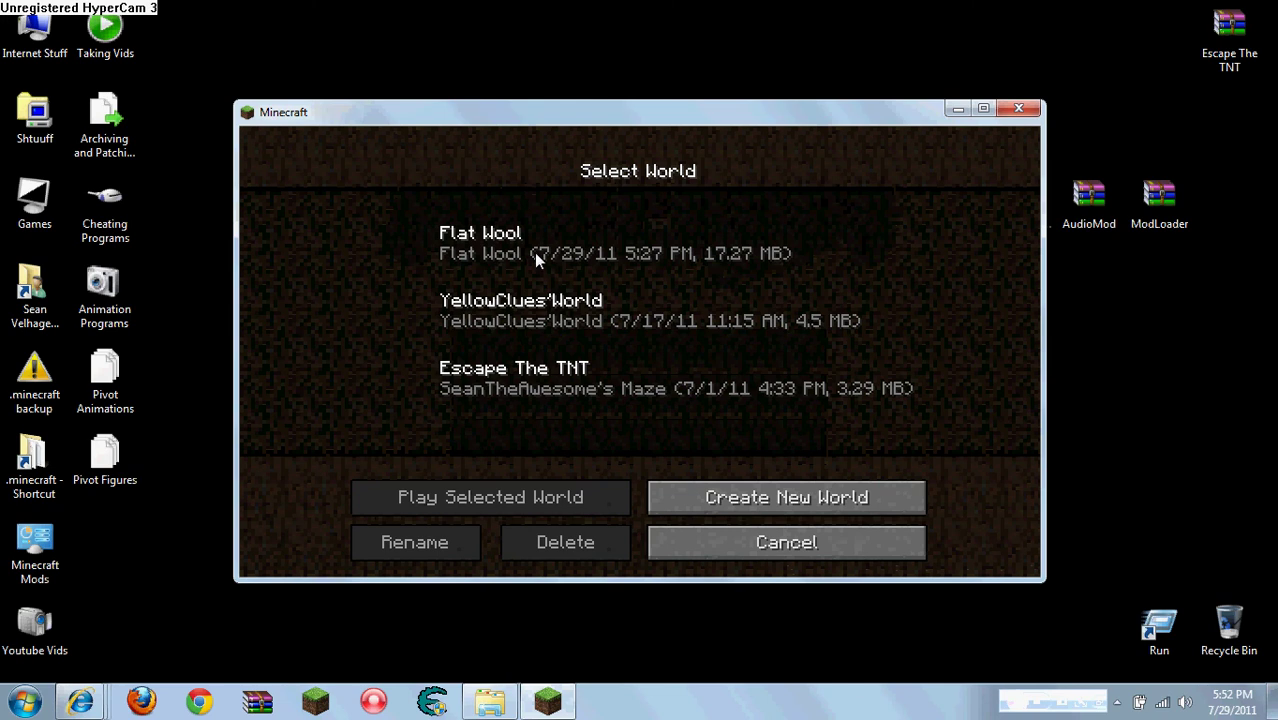
pyautogui.doubleClick(551, 314)
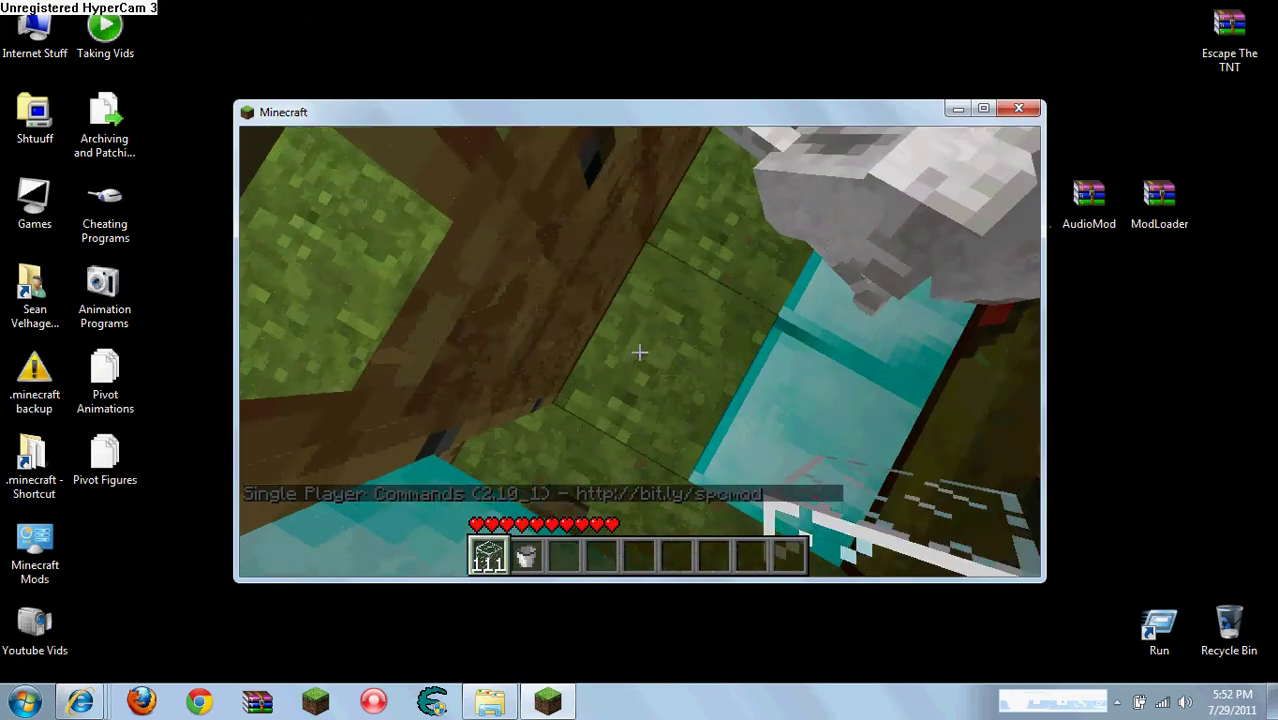
pyautogui.scroll(-2, 639, 352)
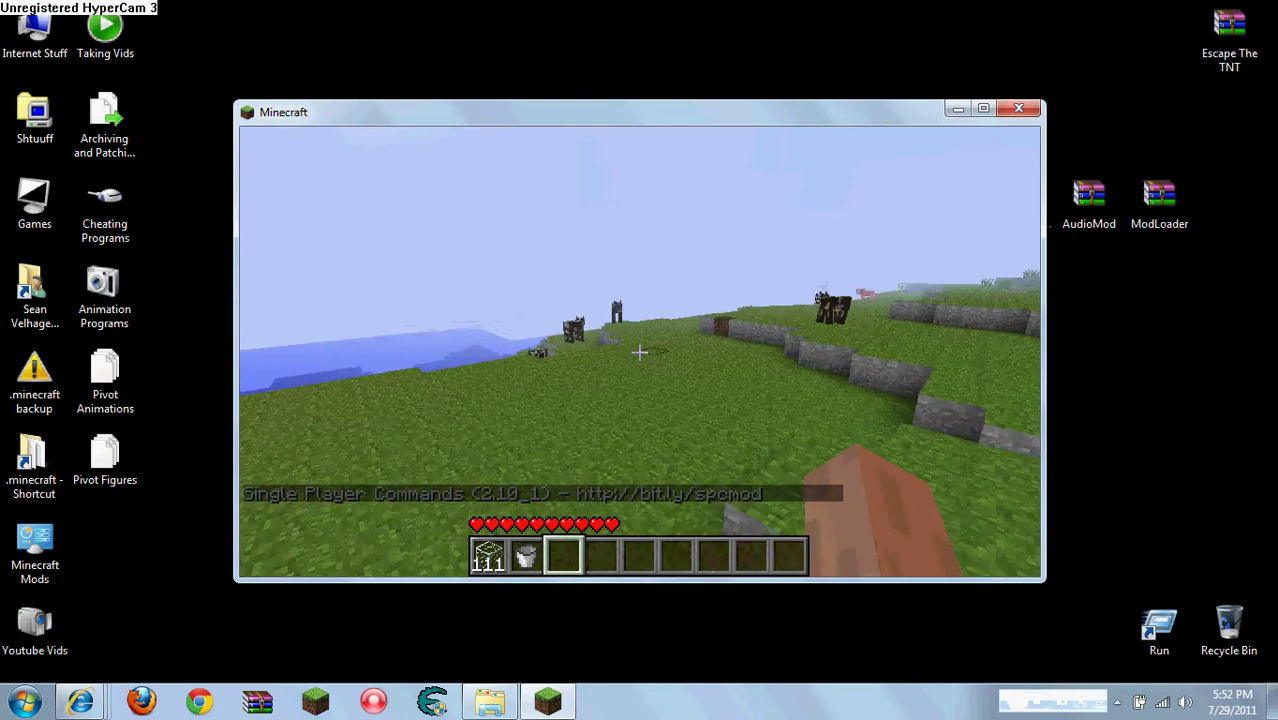
# - Walk along the grassy coast and through the trees to examine the animals that the Mo'Creatures mod adds to the world
pyautogui.press('w')
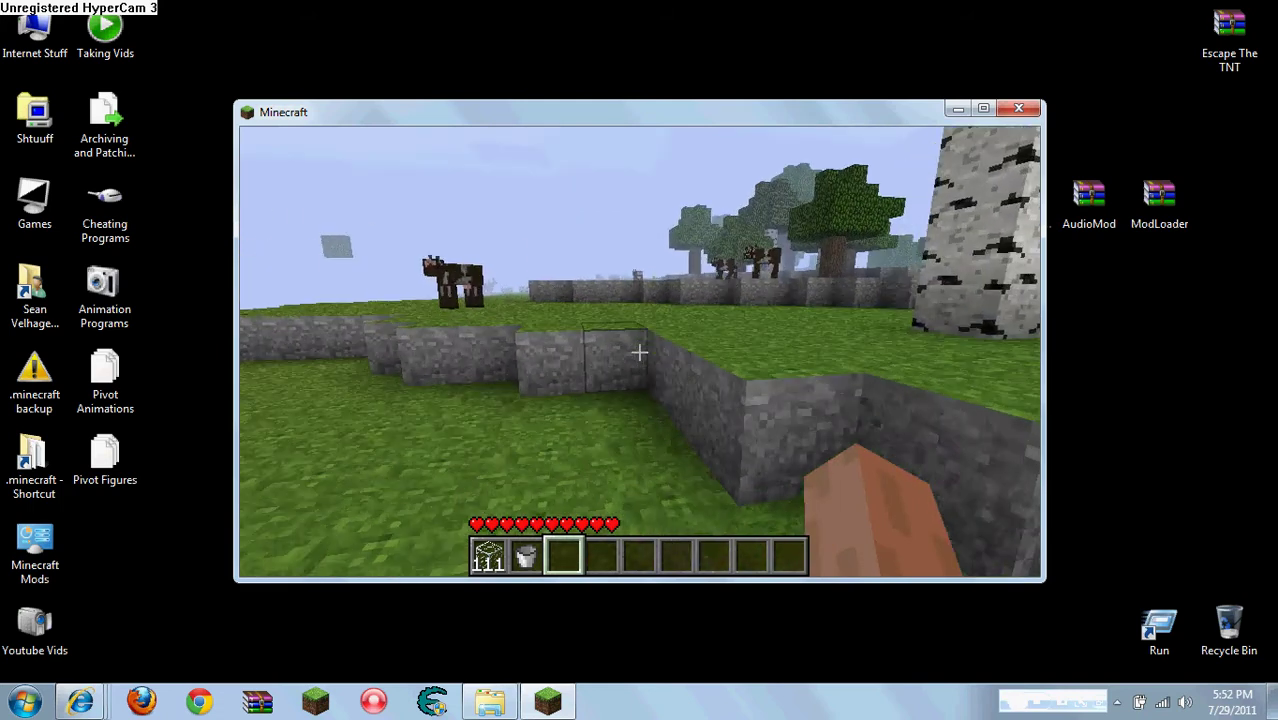
pyautogui.press('space')
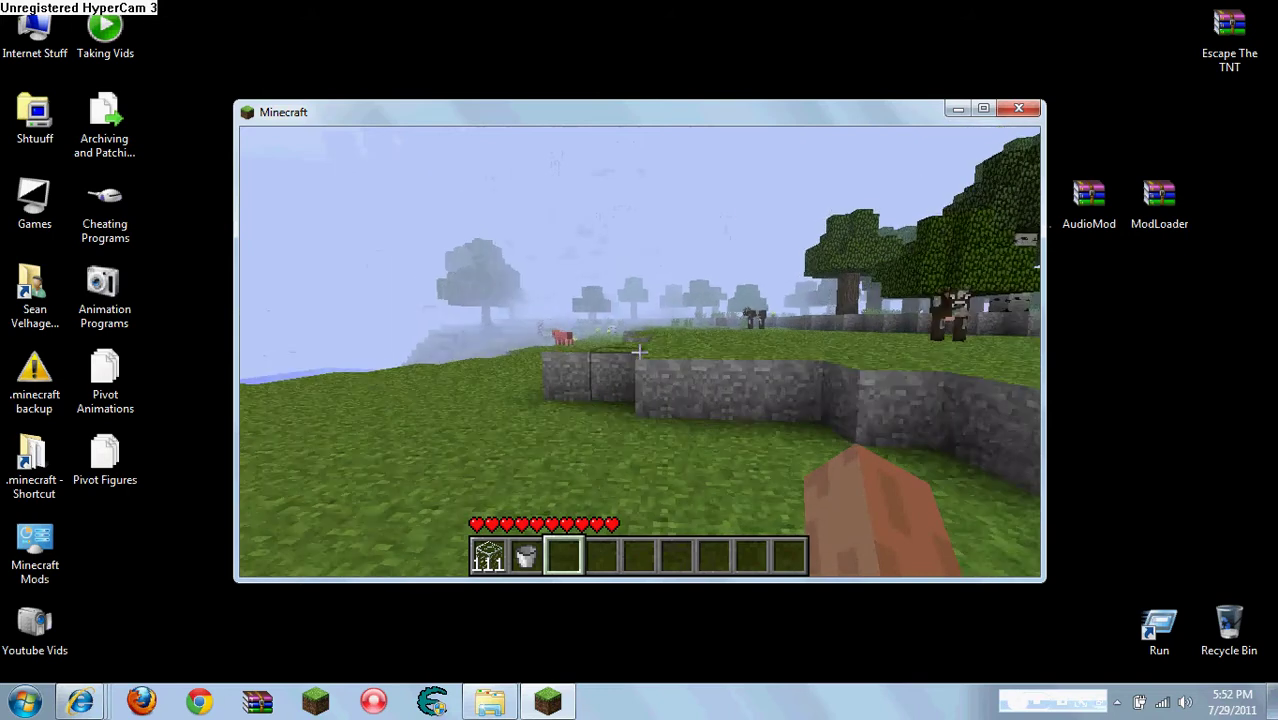
pyautogui.press('w')
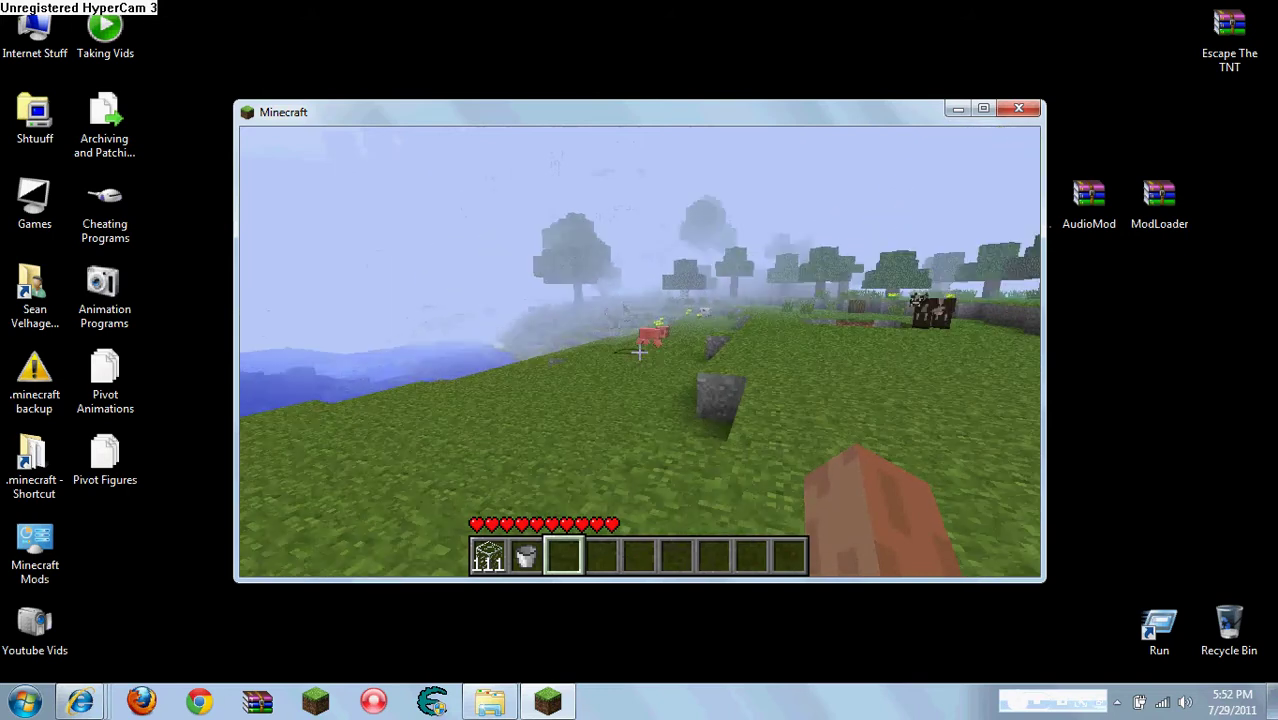
pyautogui.press('w')
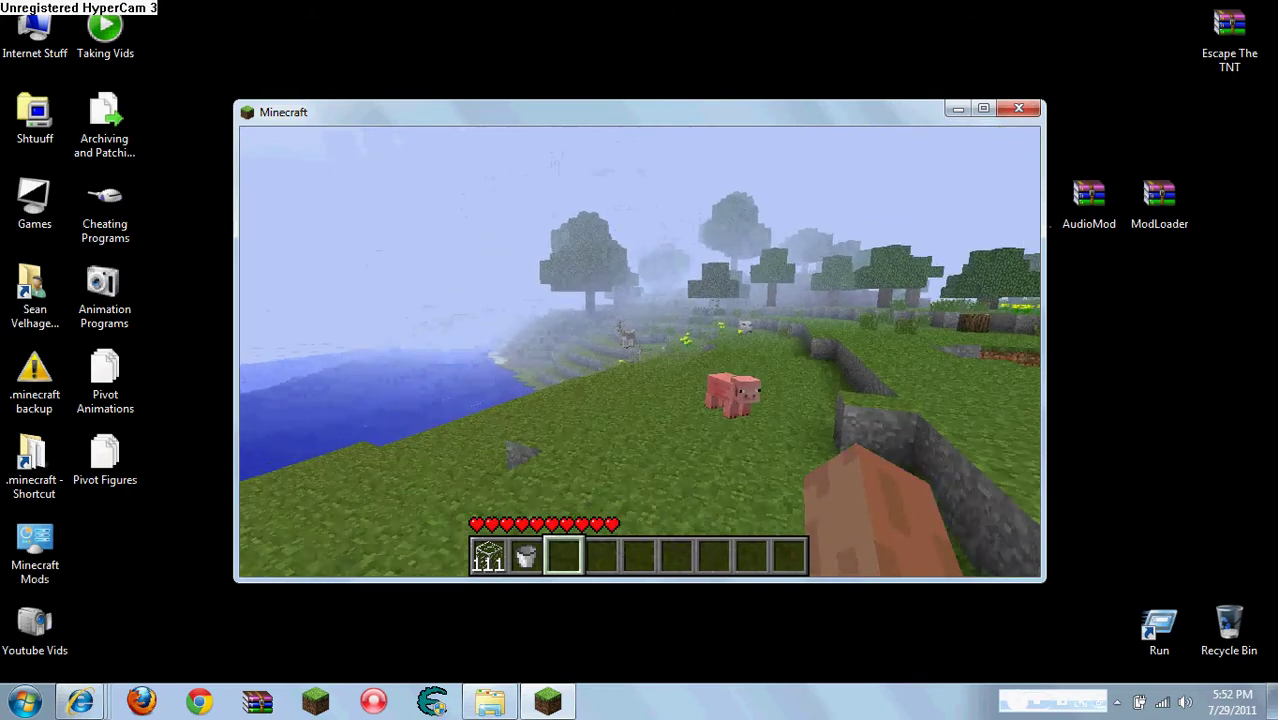
pyautogui.press('w')
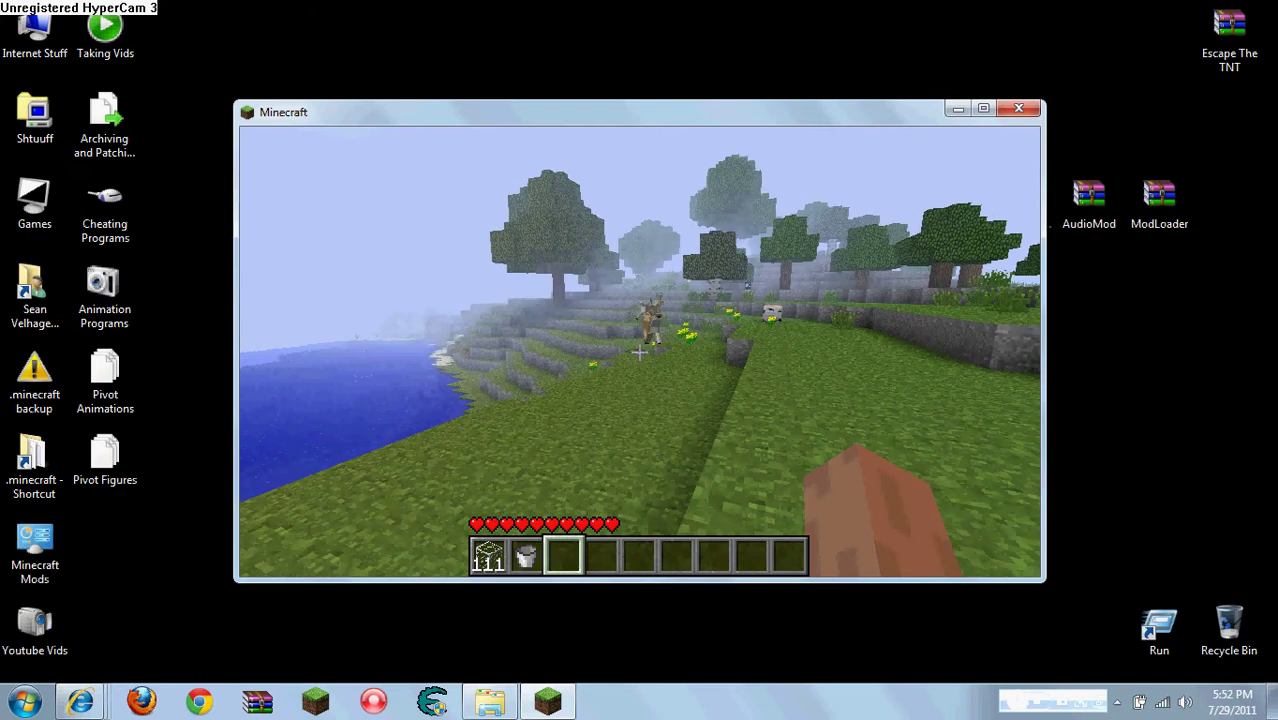
pyautogui.press('t')
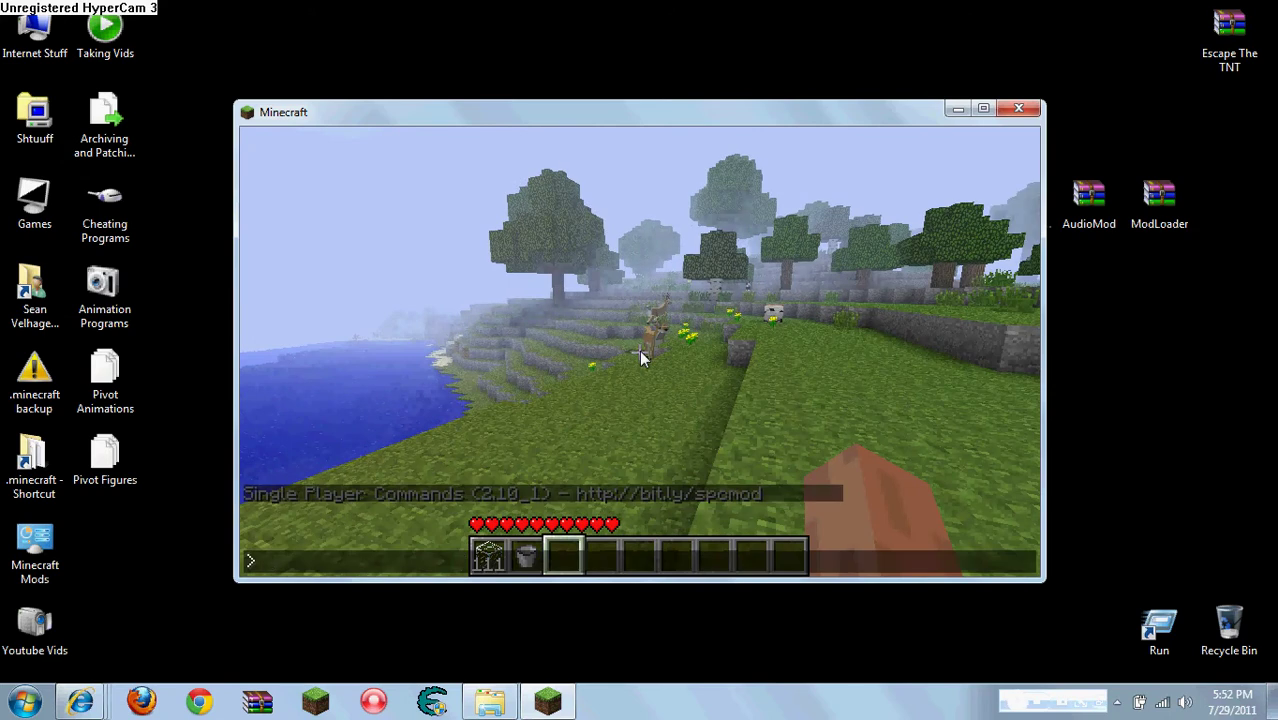
pyautogui.press('Escape')
pyautogui.press('w')
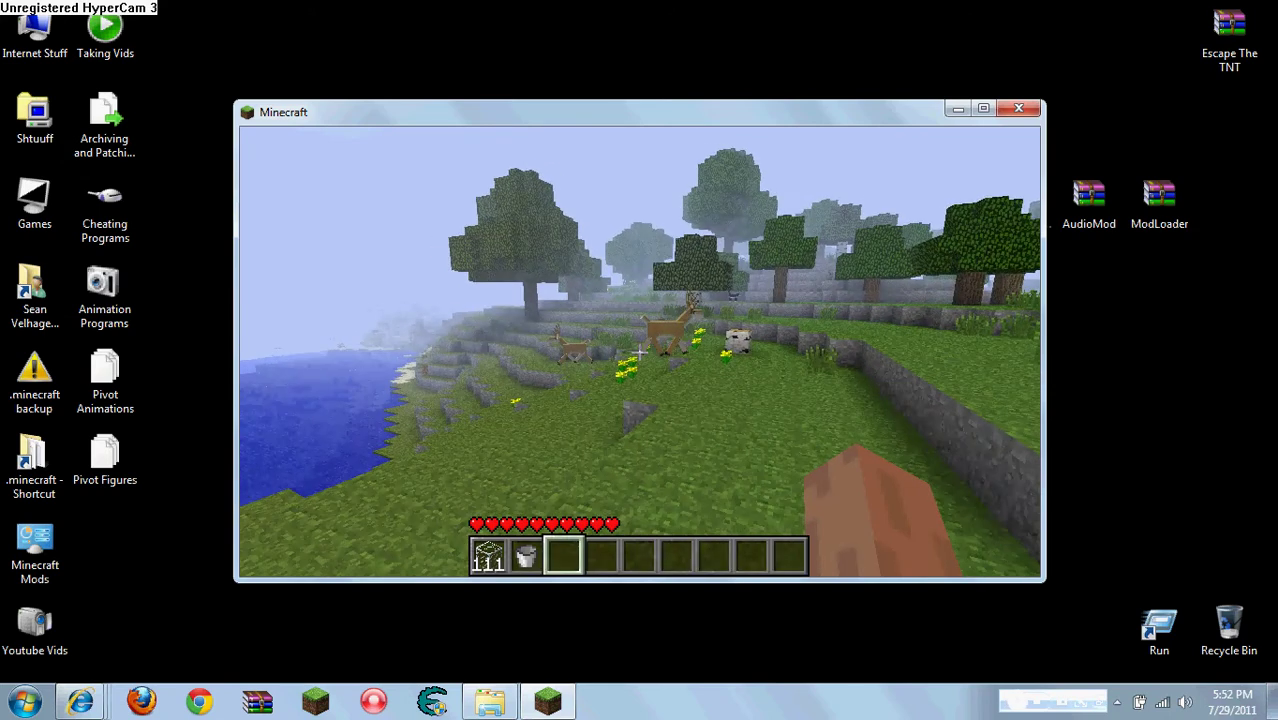
pyautogui.press('w')
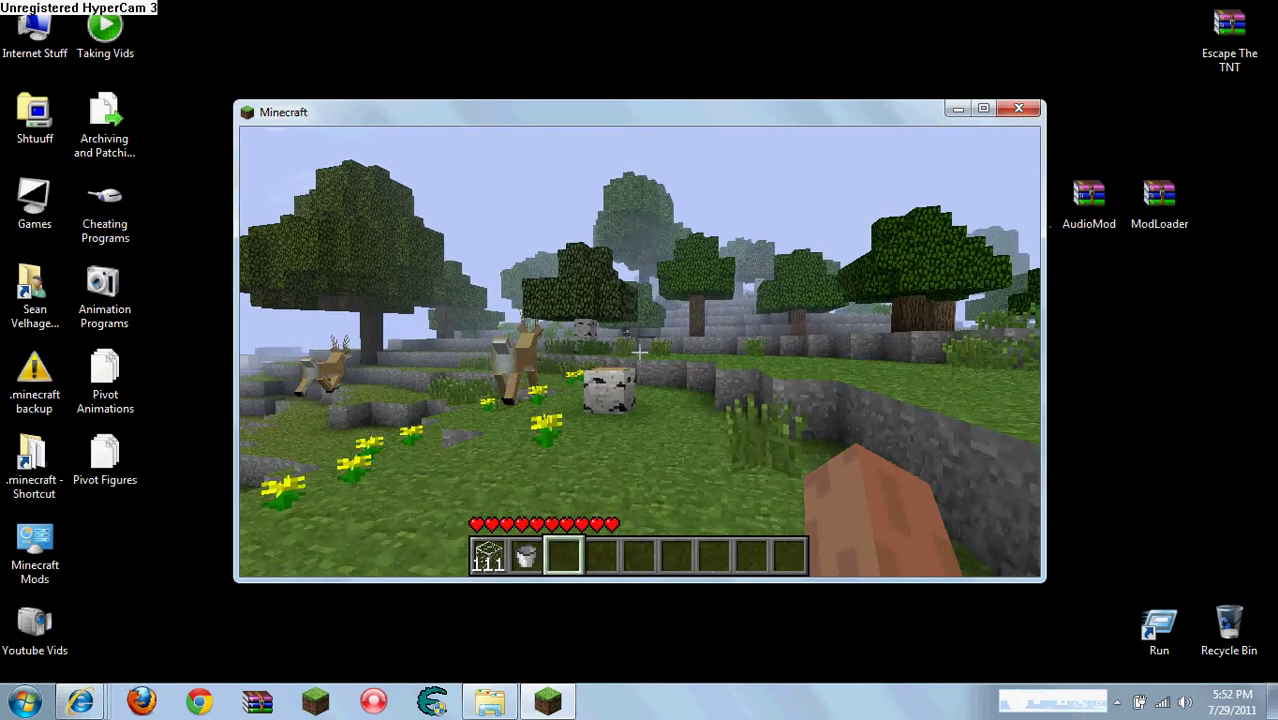
pyautogui.press('w')
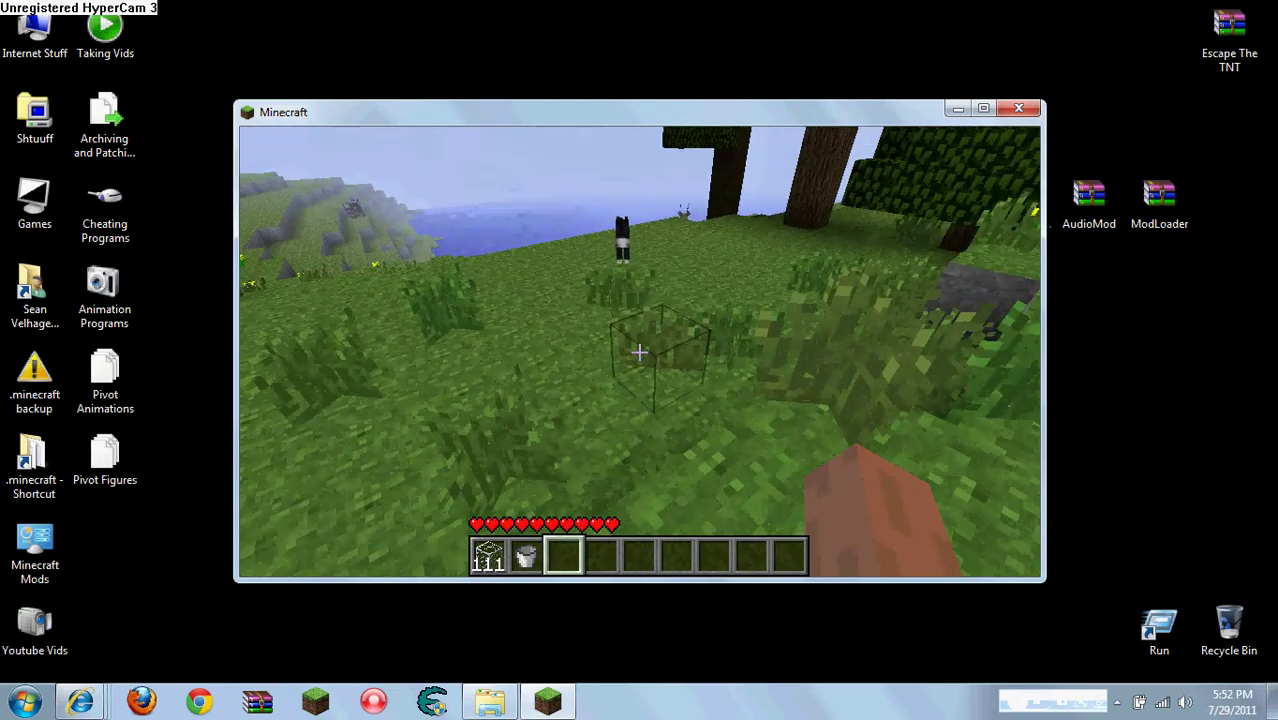
pyautogui.click(639, 352)
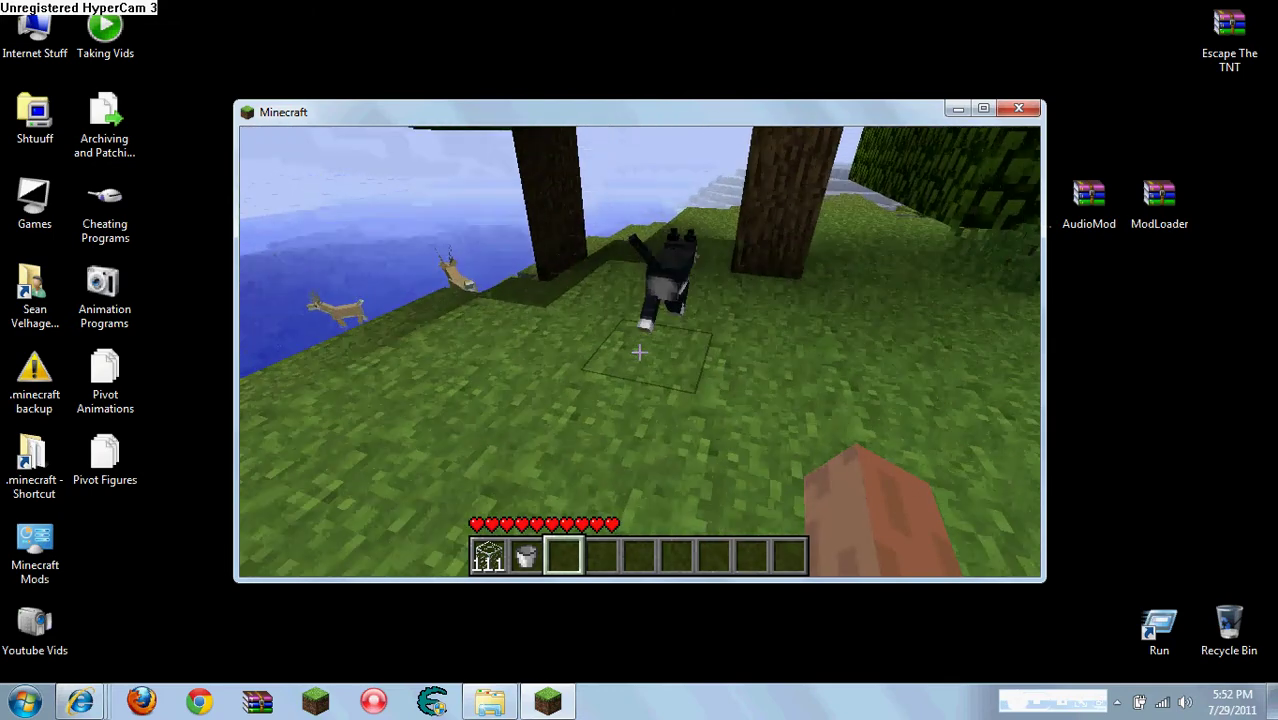